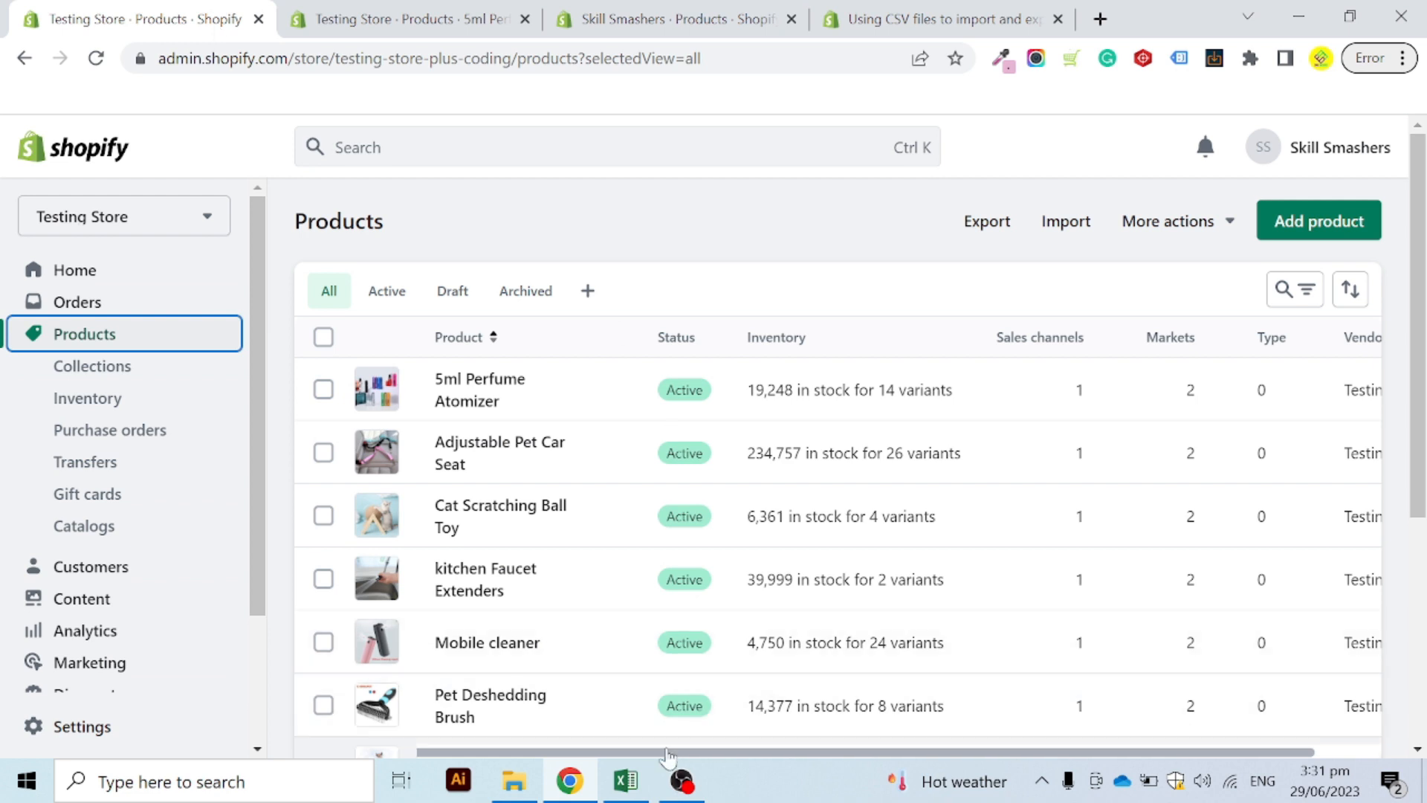
- Switch to Excel and examine the Handle and Title columns of the sample product rows in product_template.csv
{"action": "left_click", "coordinate": [626, 780]}
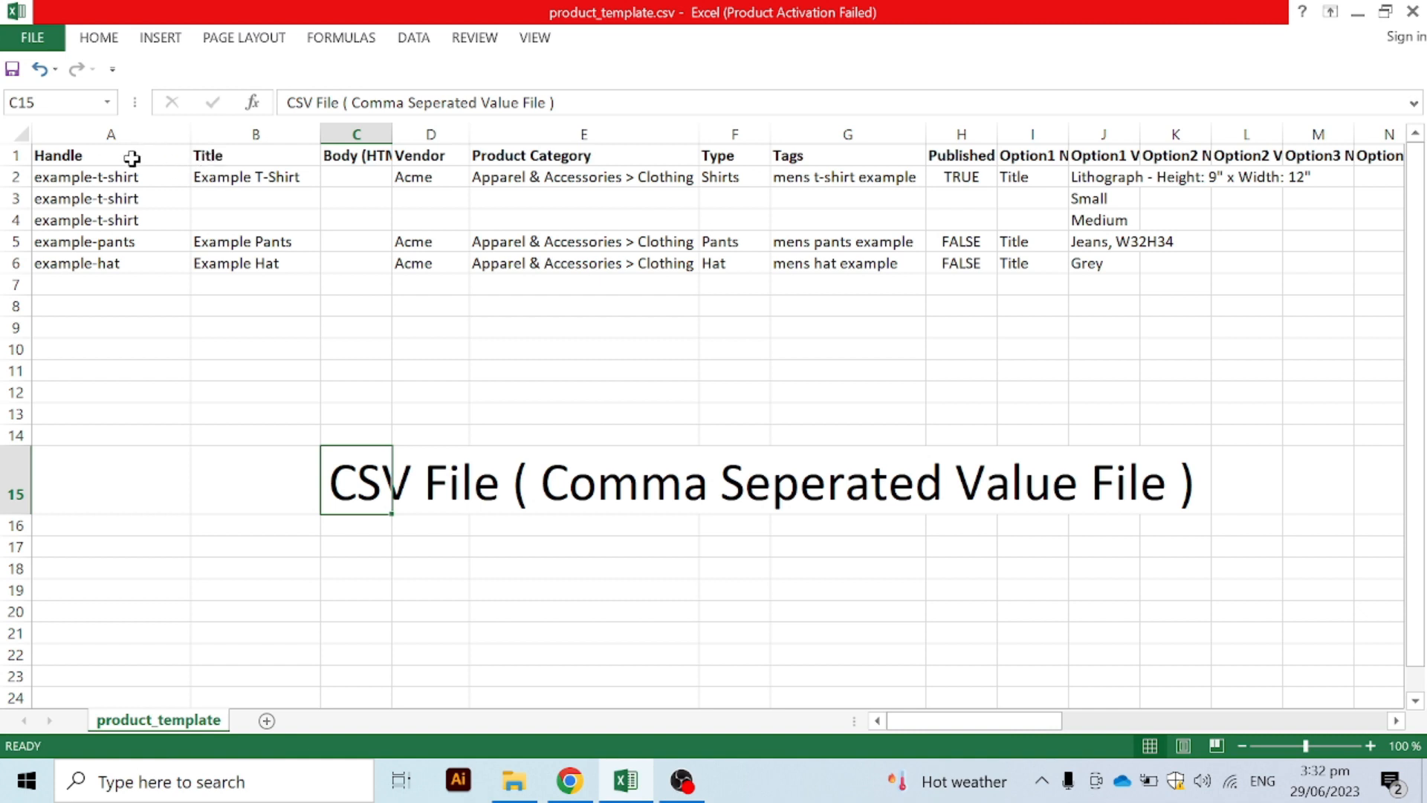
{"action": "left_click_drag", "start_coordinate": [132, 158], "coordinate": [109, 338]}
{"action": "left_click", "coordinate": [211, 177]}
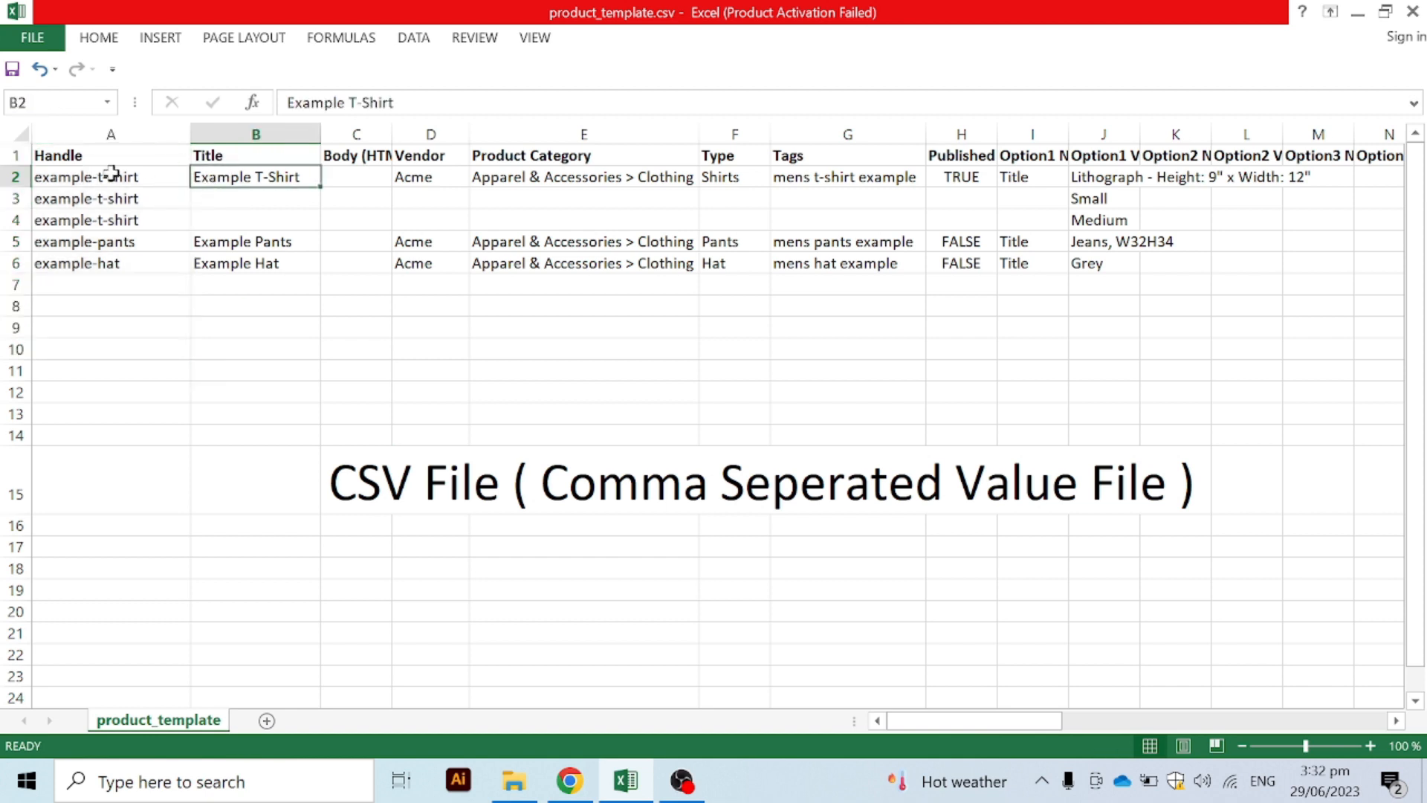
{"action": "left_click", "coordinate": [197, 159]}
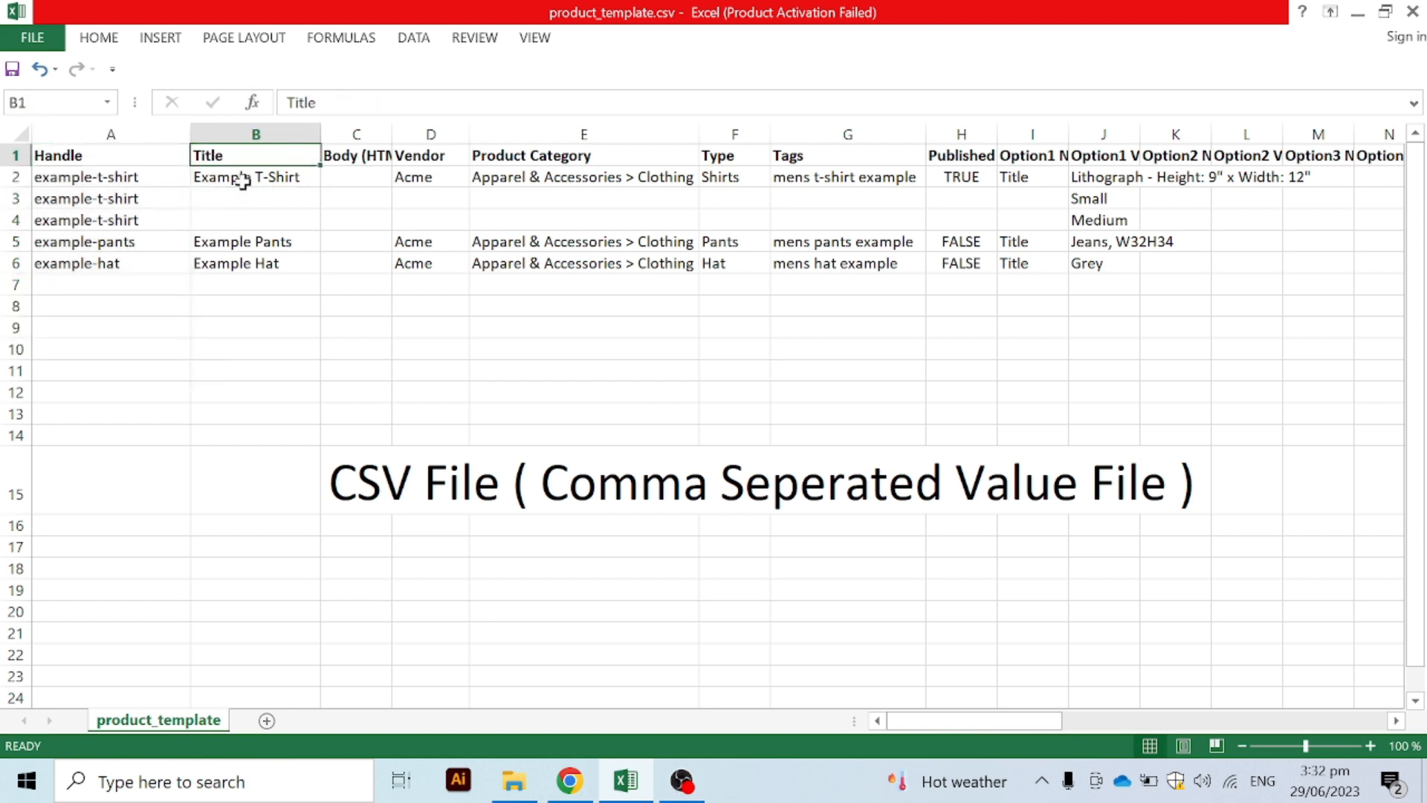
{"action": "left_click", "coordinate": [243, 182]}
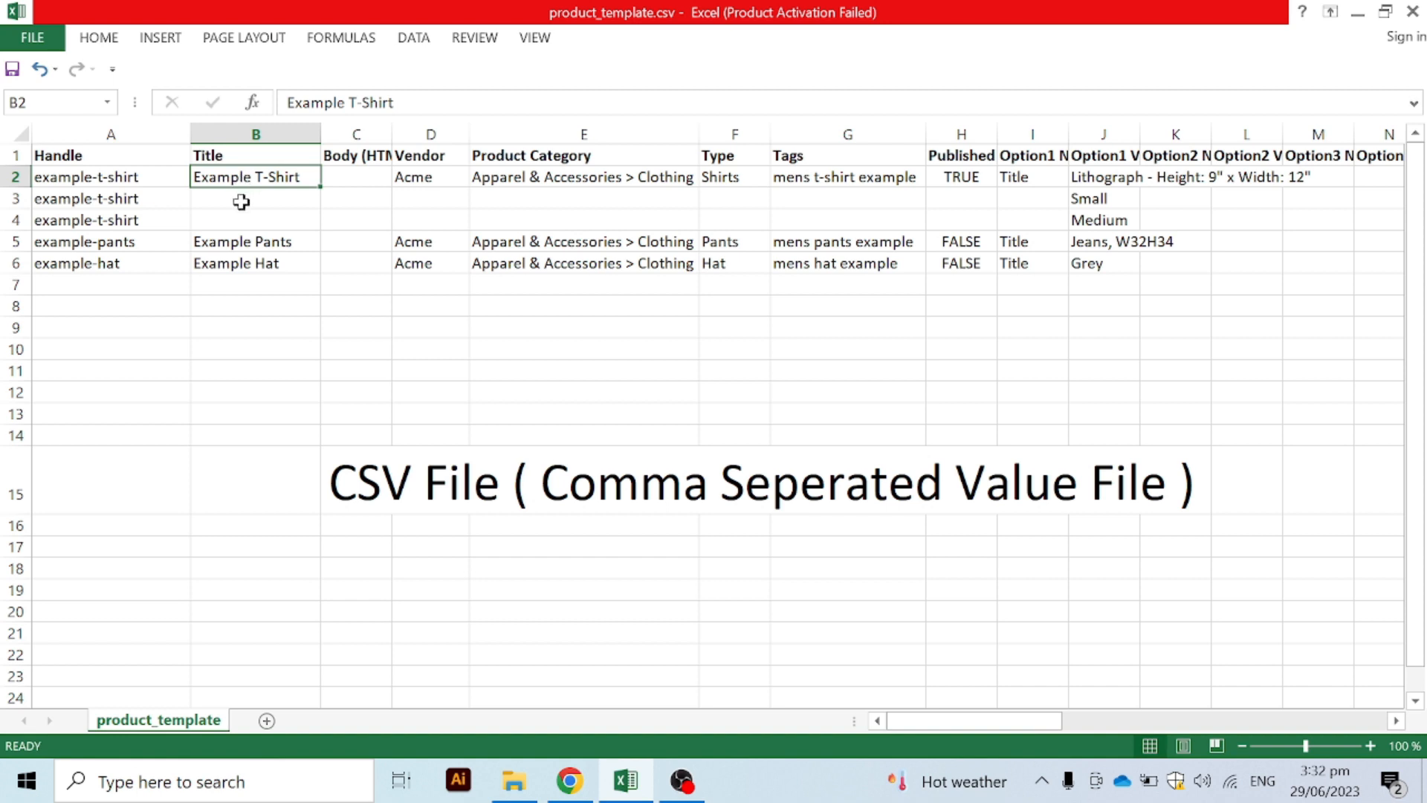
{"action": "left_click", "coordinate": [241, 202]}
{"action": "left_click", "coordinate": [239, 220]}
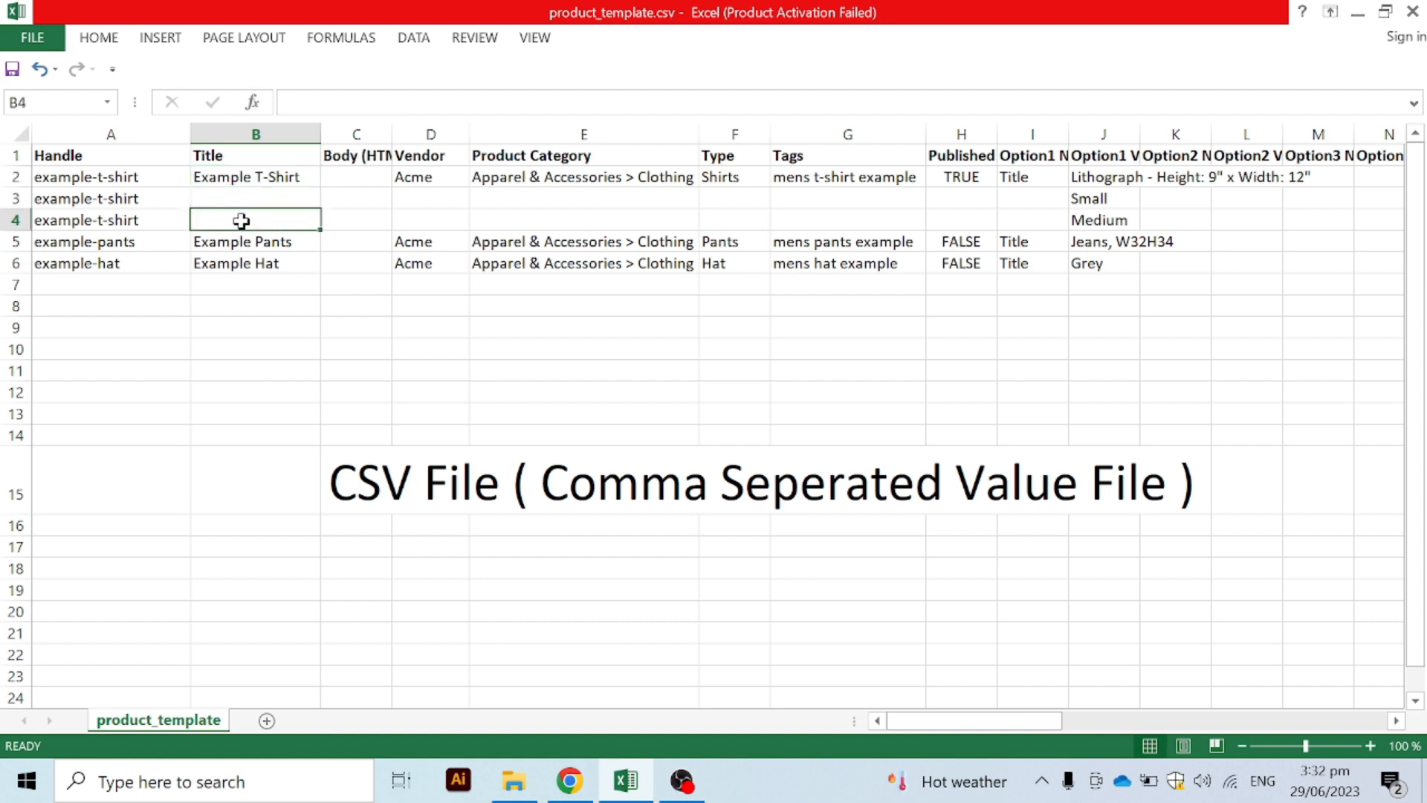
{"action": "left_click", "coordinate": [250, 243]}
{"action": "left_click", "coordinate": [250, 264]}
{"action": "left_click_drag", "start_coordinate": [253, 285], "coordinate": [249, 561]}
{"action": "left_click", "coordinate": [487, 416]}
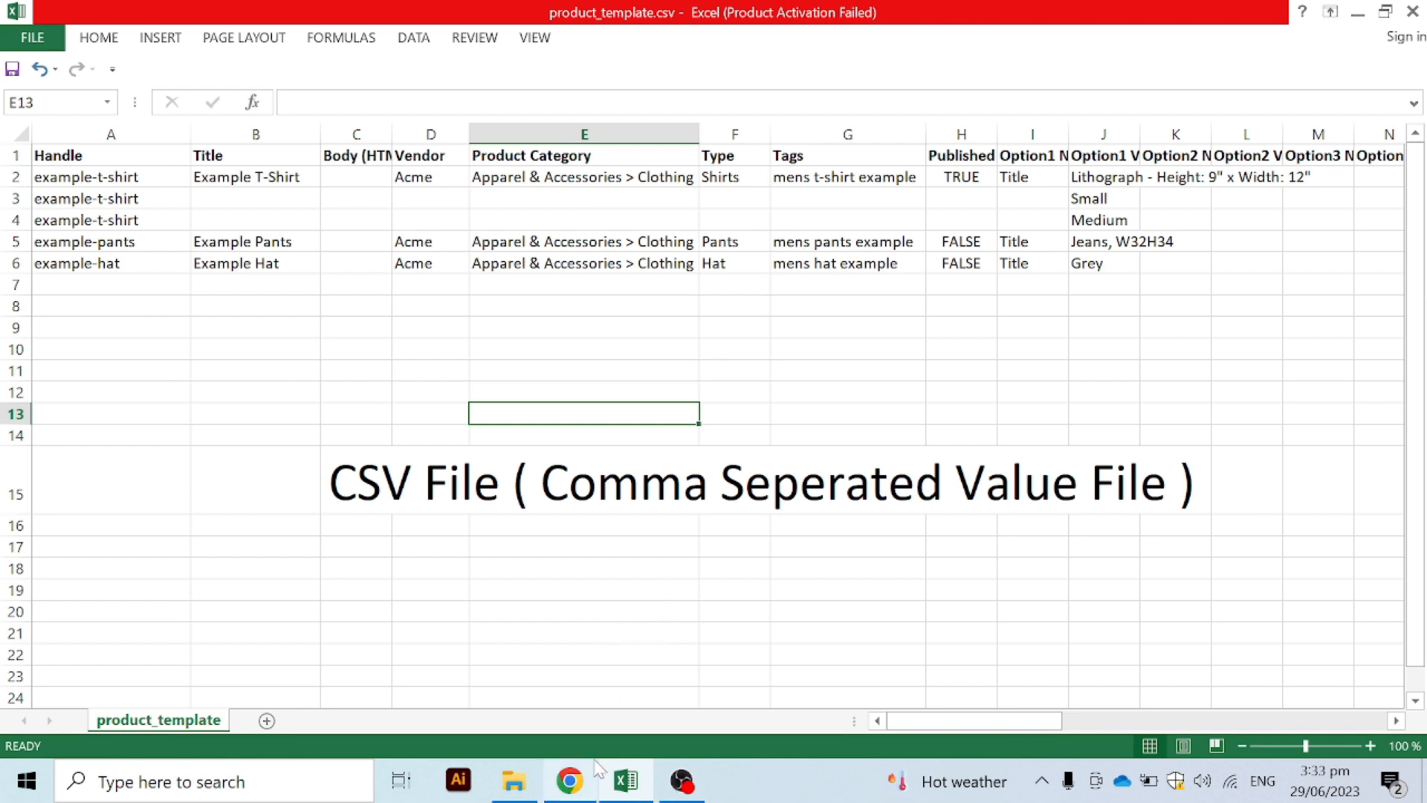
- Switch back to Chrome and review the products listed in Testing Store
{"action": "left_click", "coordinate": [581, 781]}
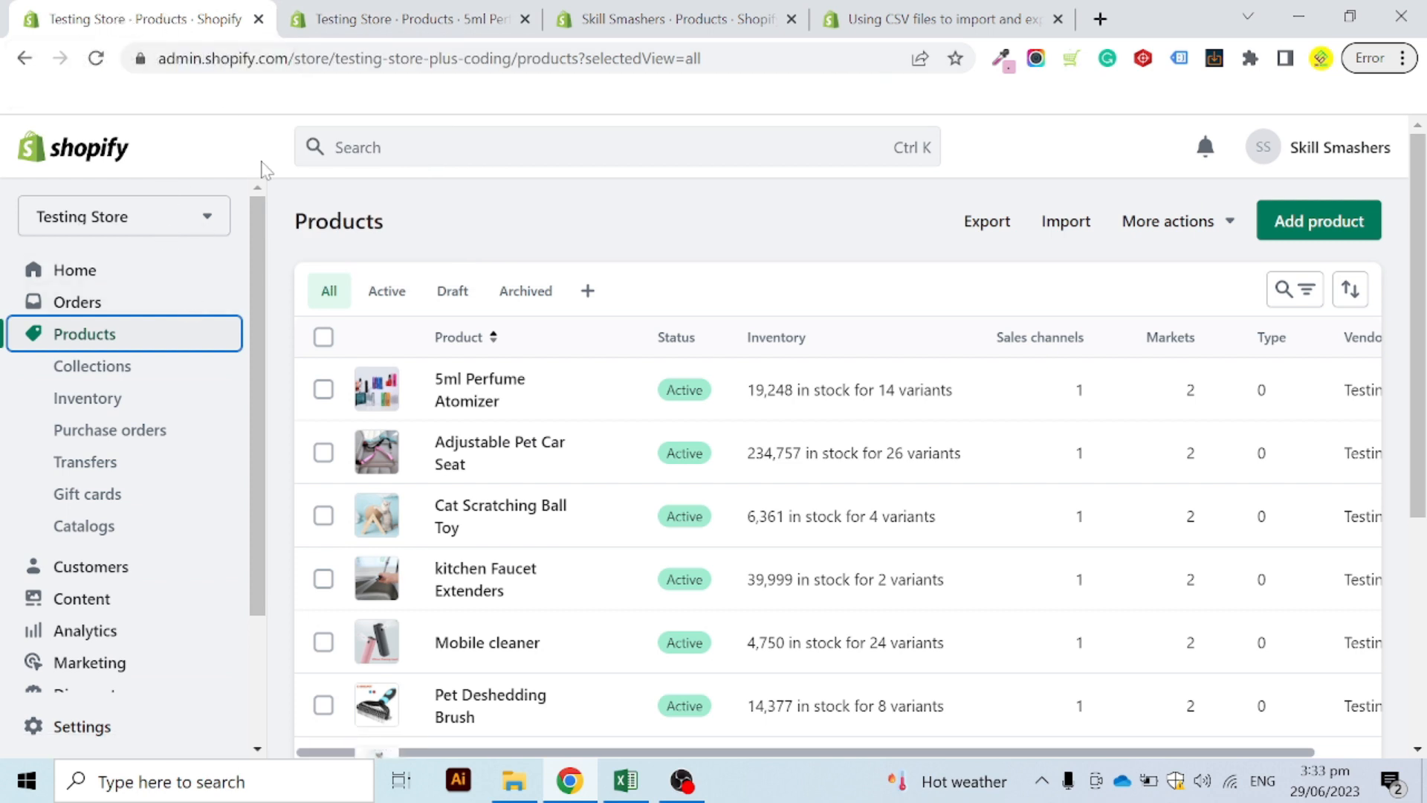
{"action": "left_click", "coordinate": [323, 339]}
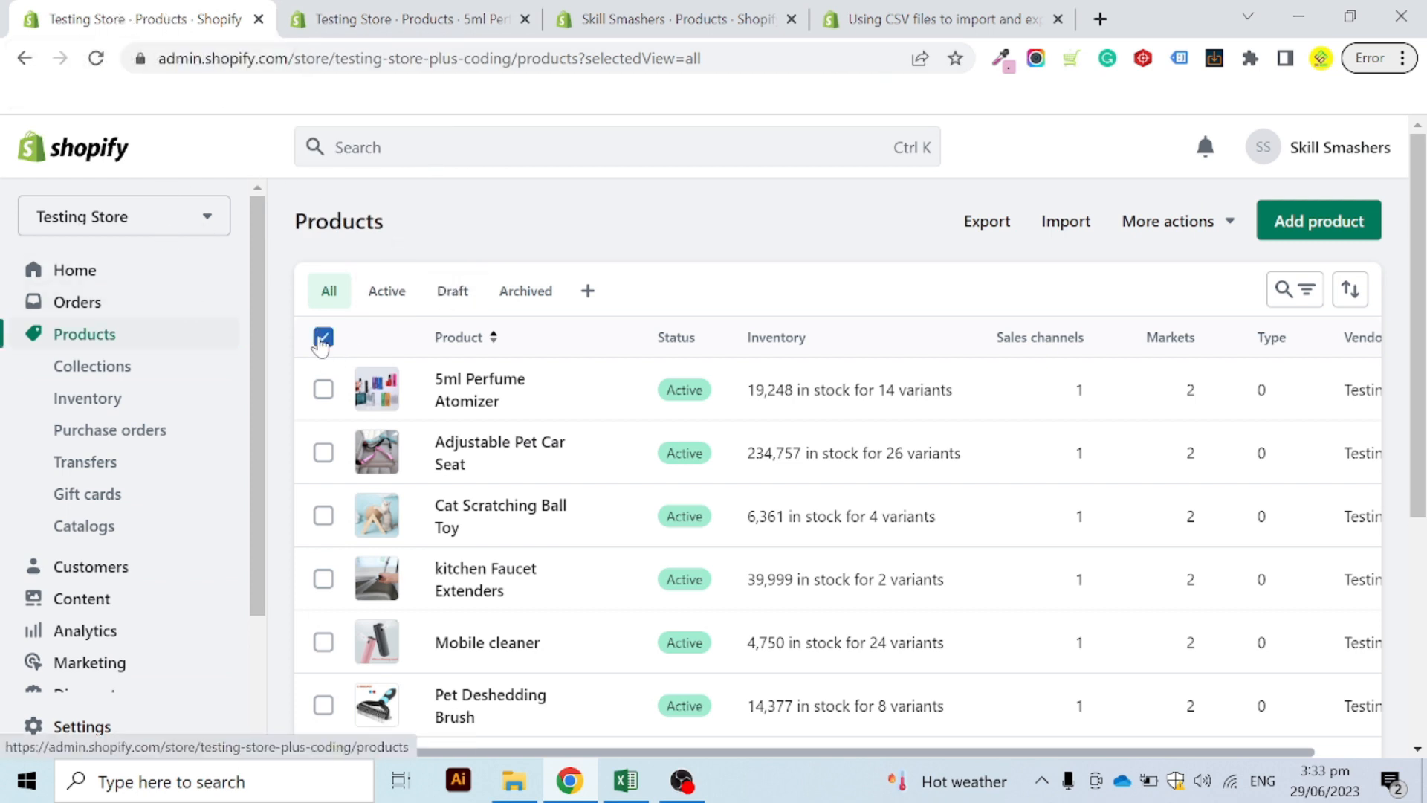
{"action": "scroll", "coordinate": [383, 339], "scroll_direction": "down", "scroll_amount": 4}
{"action": "scroll", "coordinate": [387, 349], "scroll_direction": "up", "scroll_amount": 4}
{"action": "left_click", "coordinate": [323, 339]}
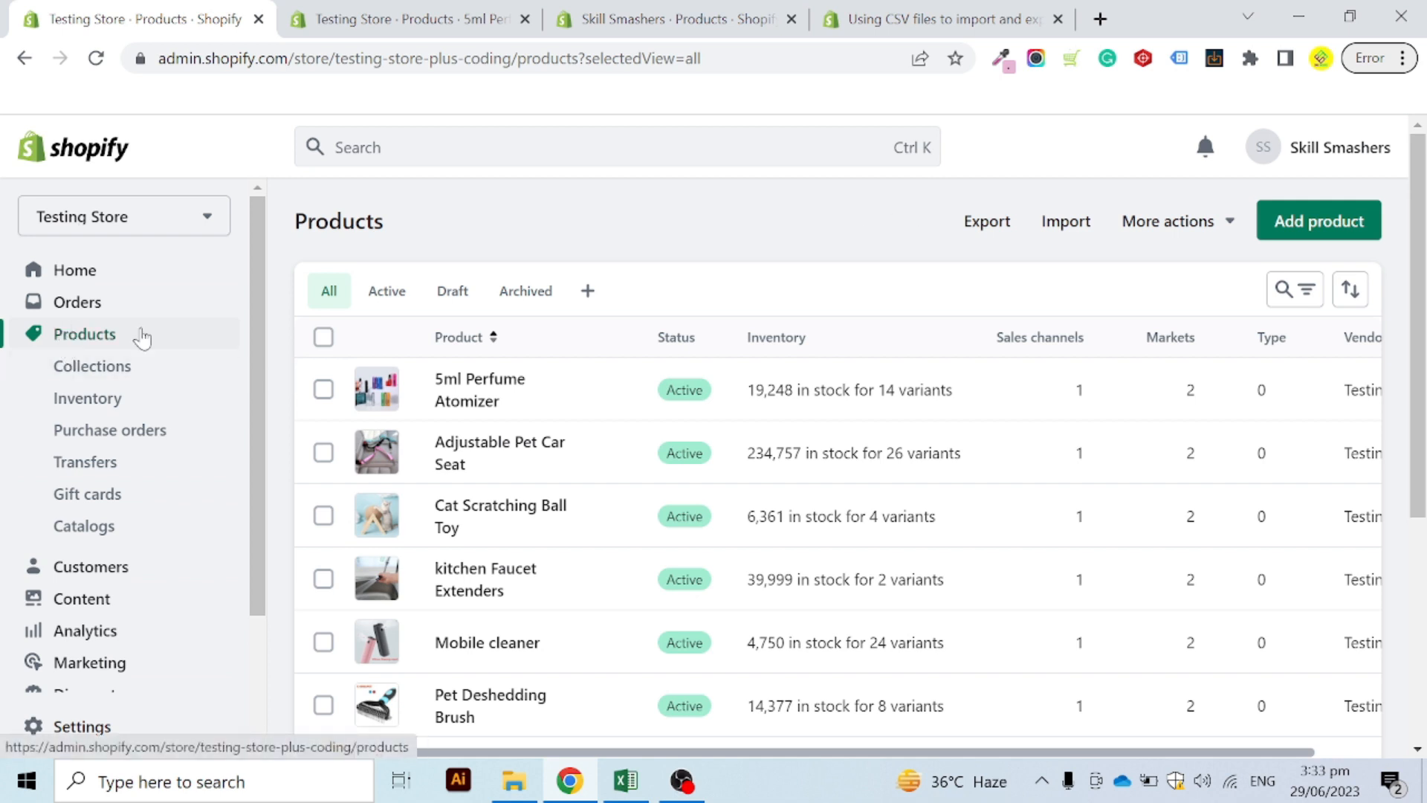
- Export all products from Testing Store as a CSV for Excel, Numbers, or other spreadsheet programs
{"action": "left_click", "coordinate": [989, 227]}
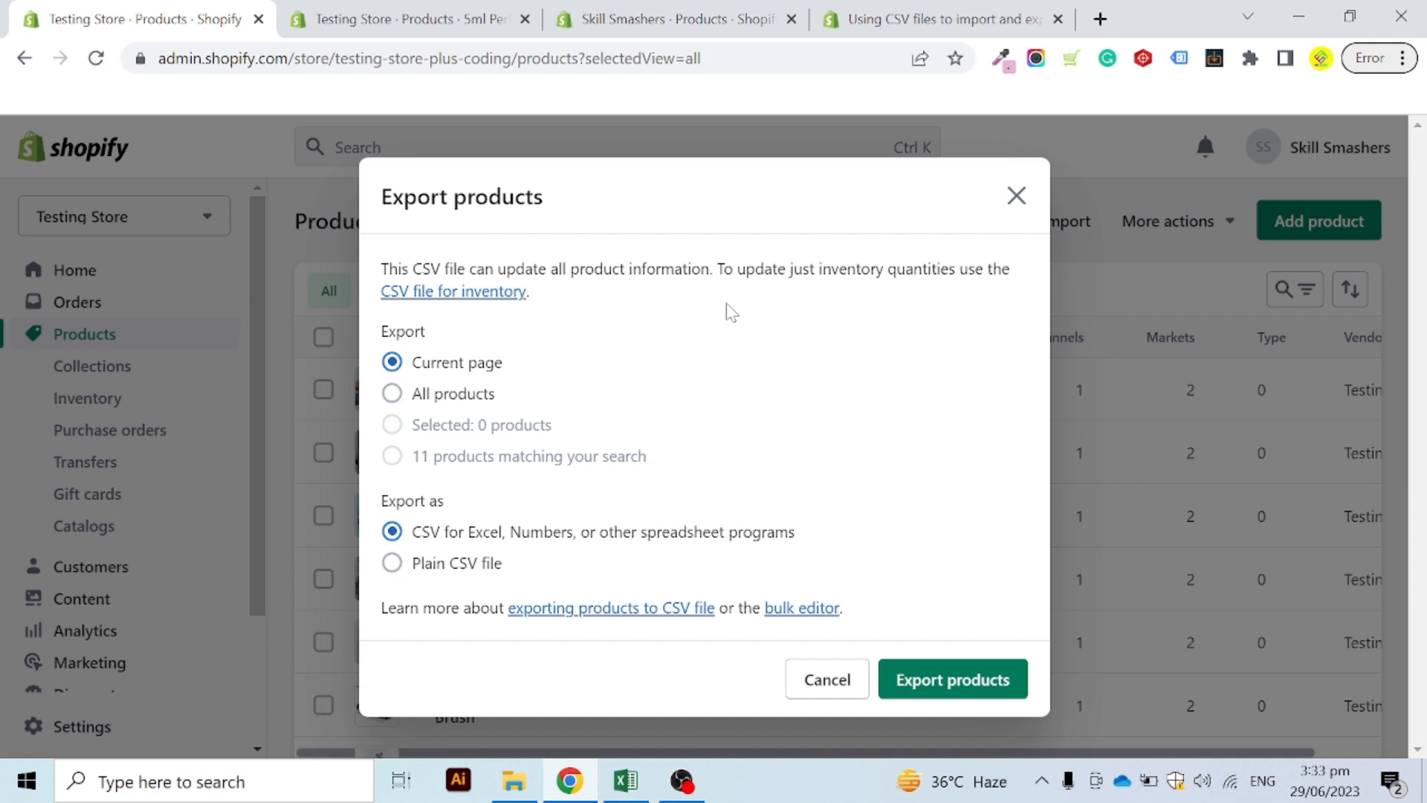
{"action": "left_click", "coordinate": [438, 396]}
{"action": "left_click_drag", "start_coordinate": [446, 503], "coordinate": [398, 504]}
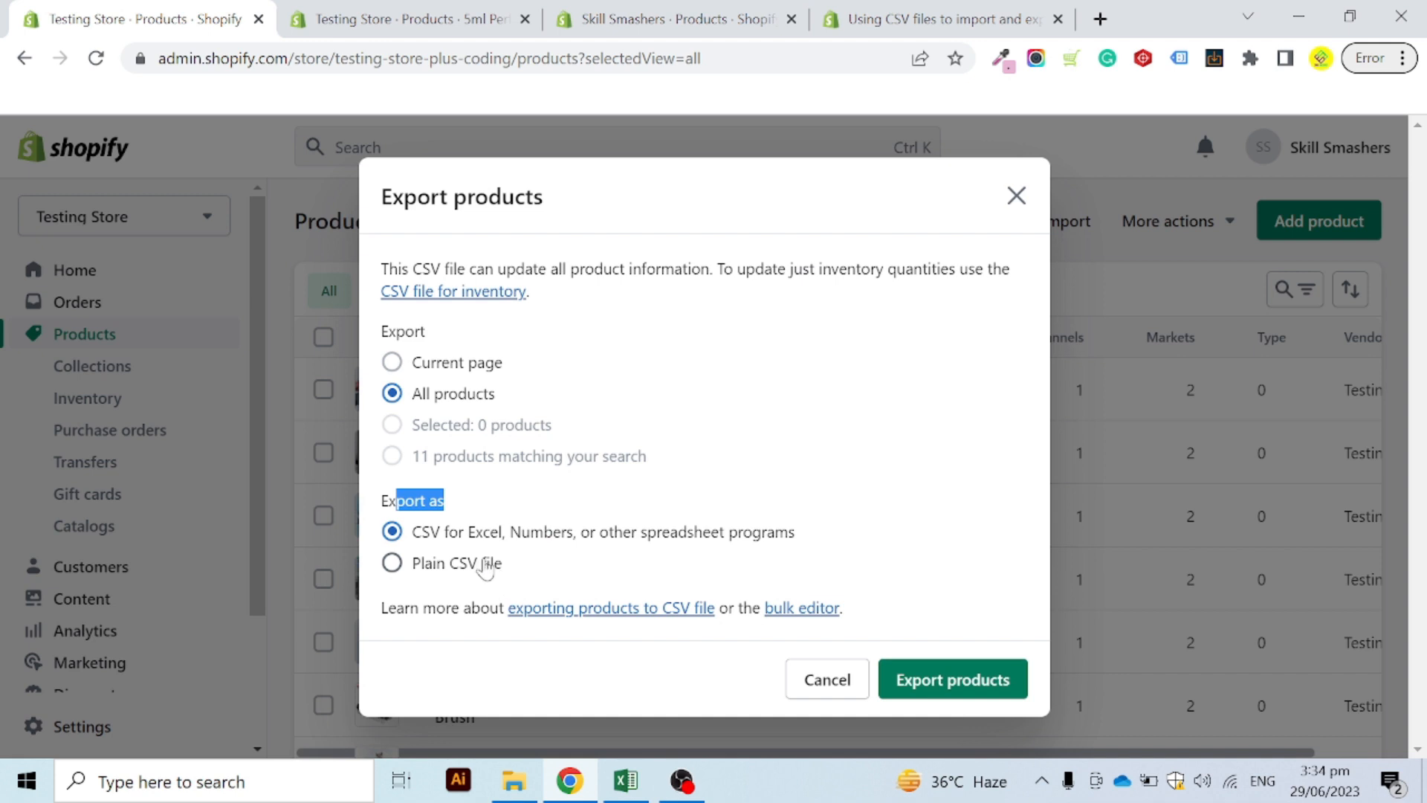
{"action": "left_click", "coordinate": [519, 458]}
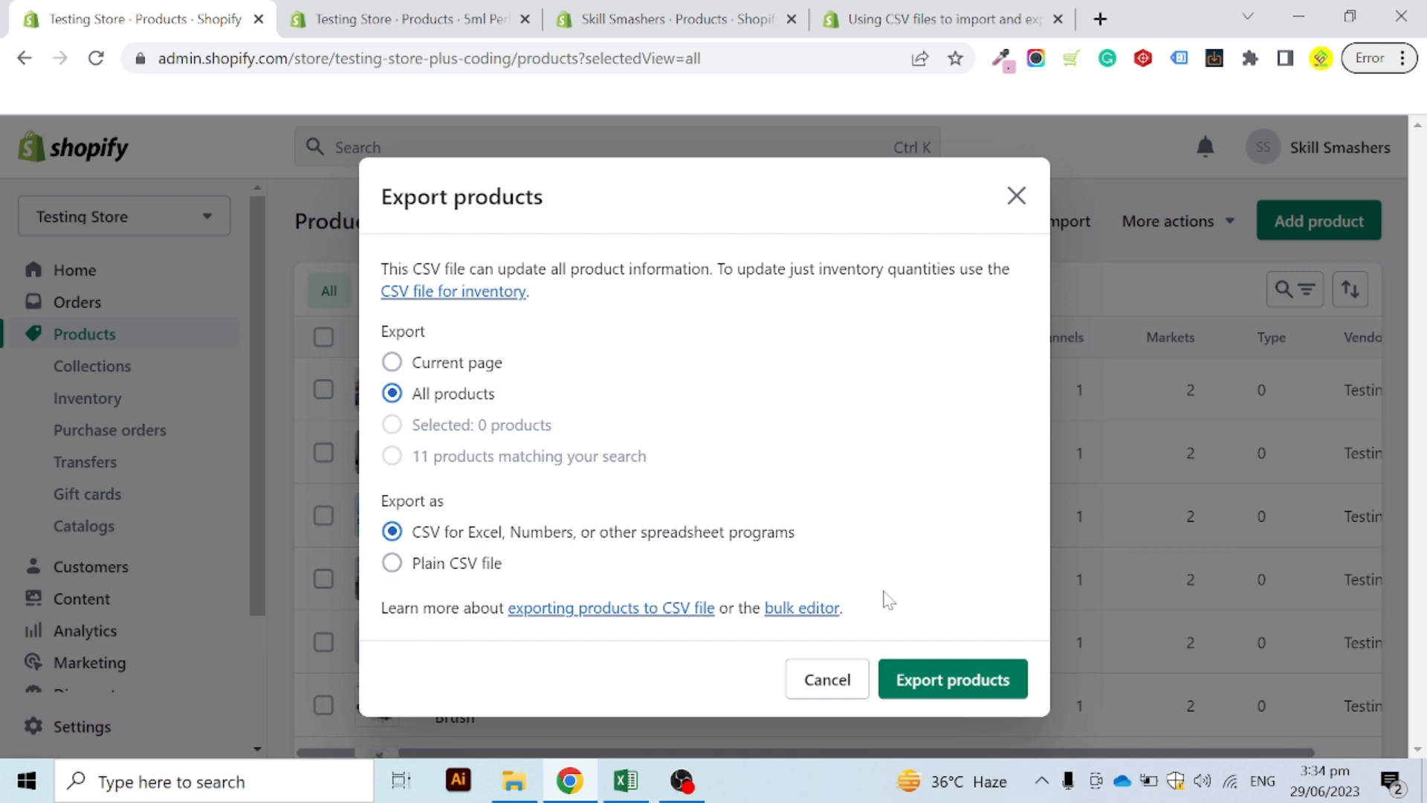
{"action": "left_click", "coordinate": [961, 688]}
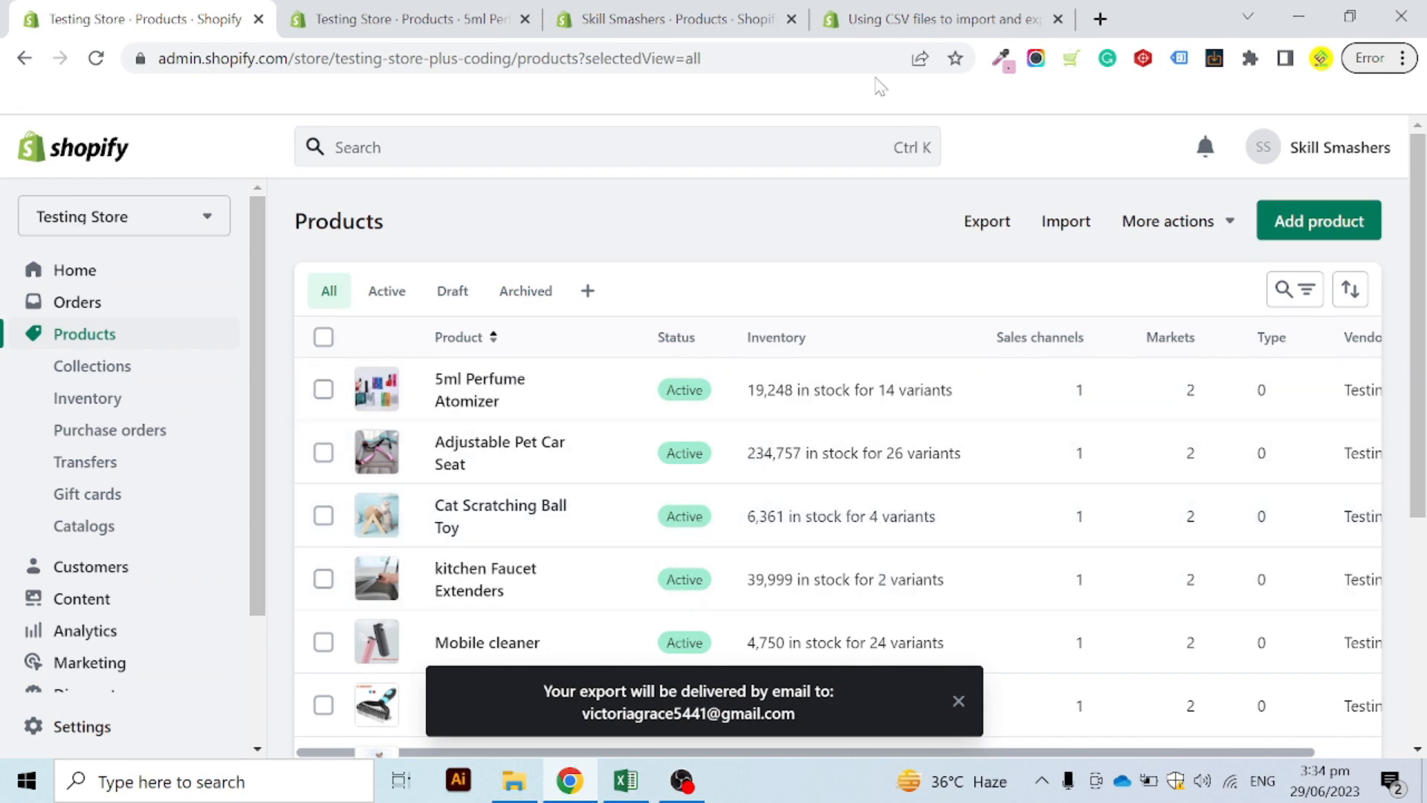
- Open Gmail in a new browser tab and switch to the account that receives the export
{"action": "left_click", "coordinate": [1100, 16]}
{"action": "type", "text": "g"}
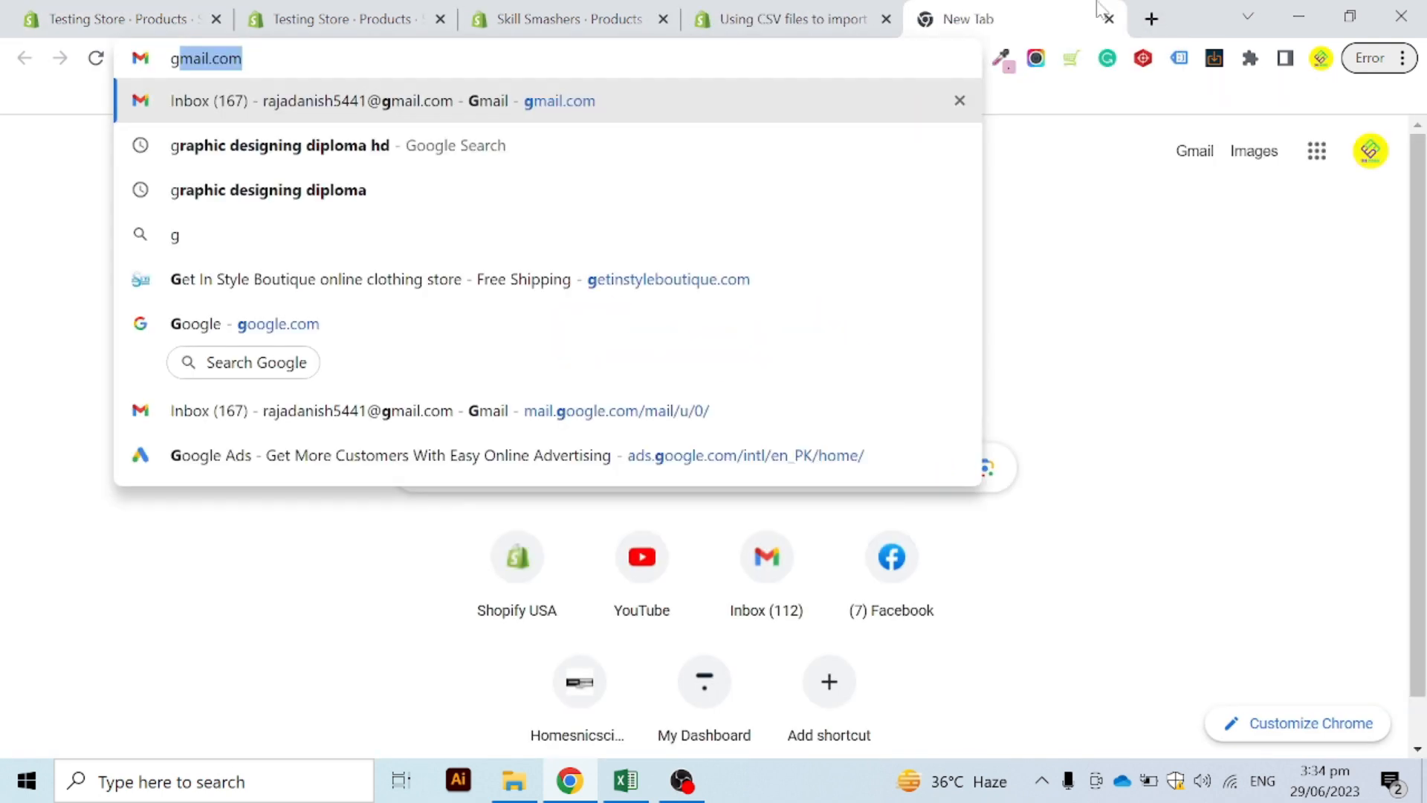
{"action": "type", "text": "mail"}
{"action": "key", "text": "Return"}
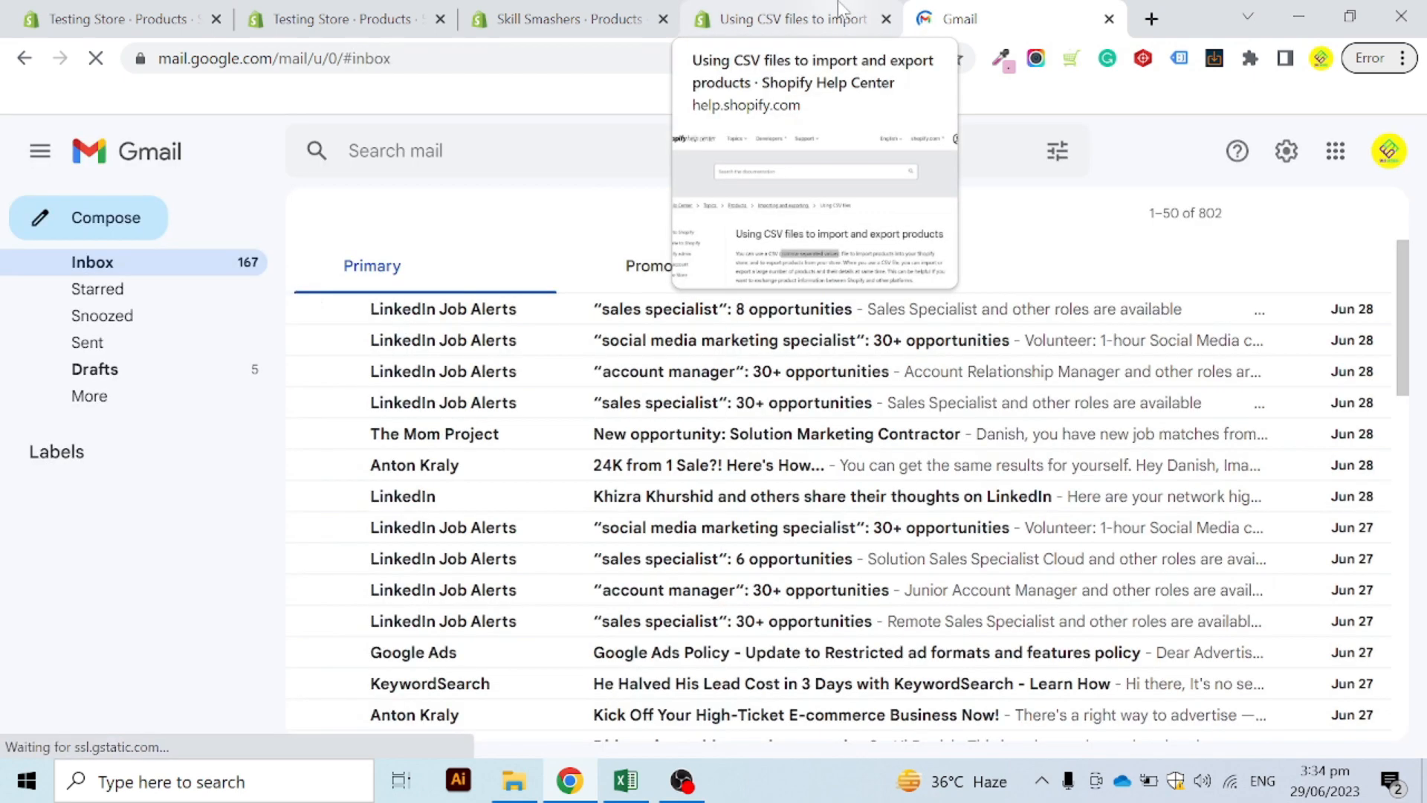
{"action": "left_click", "coordinate": [1383, 162]}
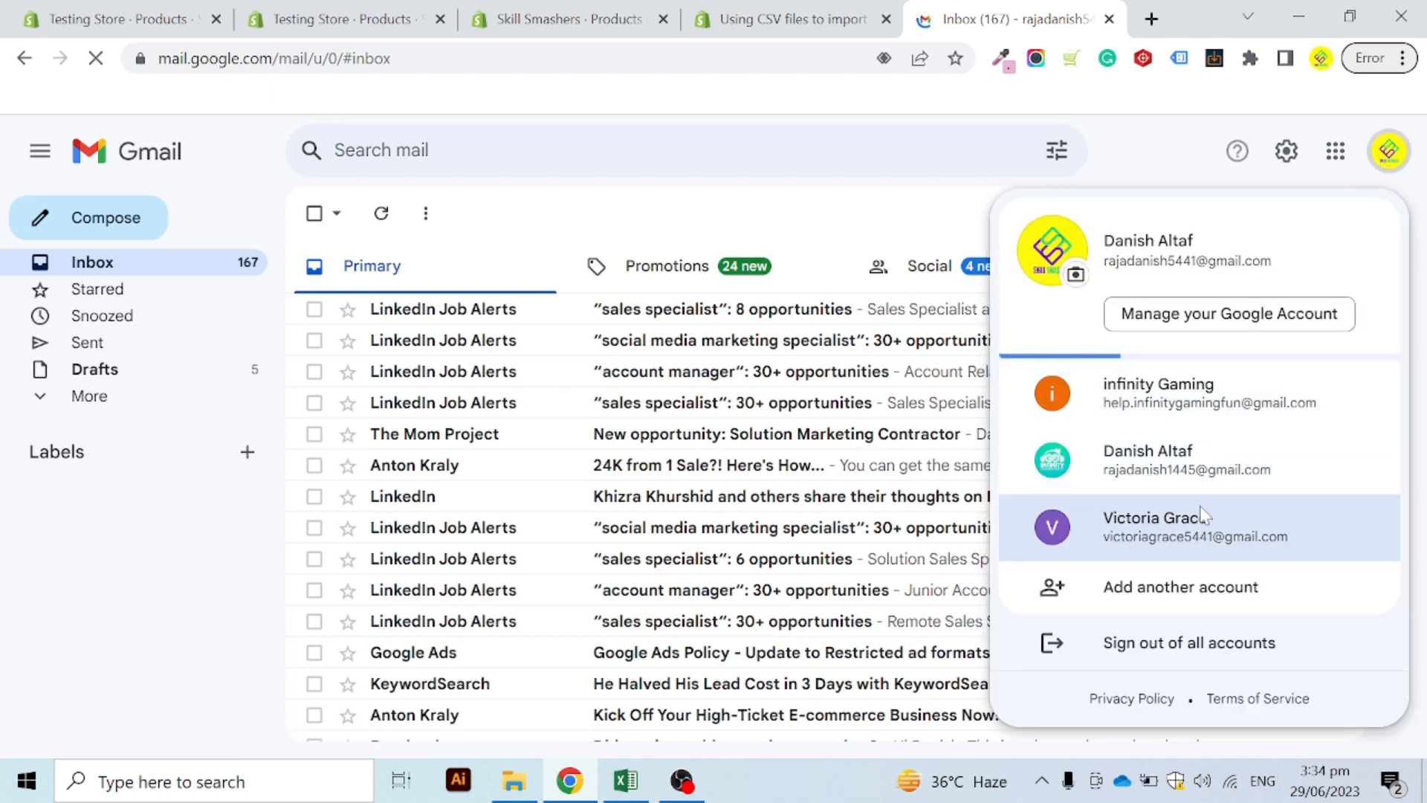
{"action": "left_click", "coordinate": [1202, 516]}
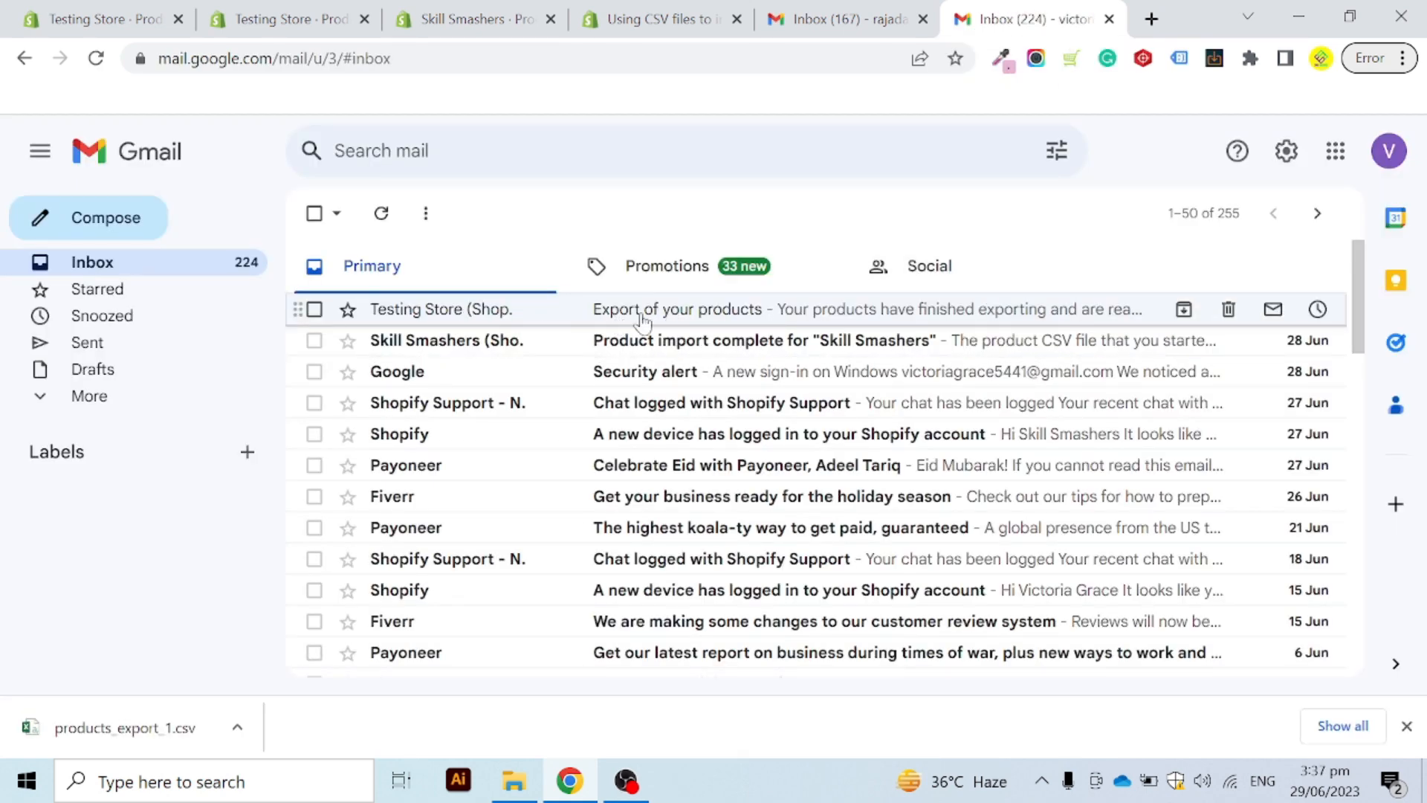
- Open the "Export of your products" email and download products_export_1.csv from it
{"action": "left_click", "coordinate": [772, 318]}
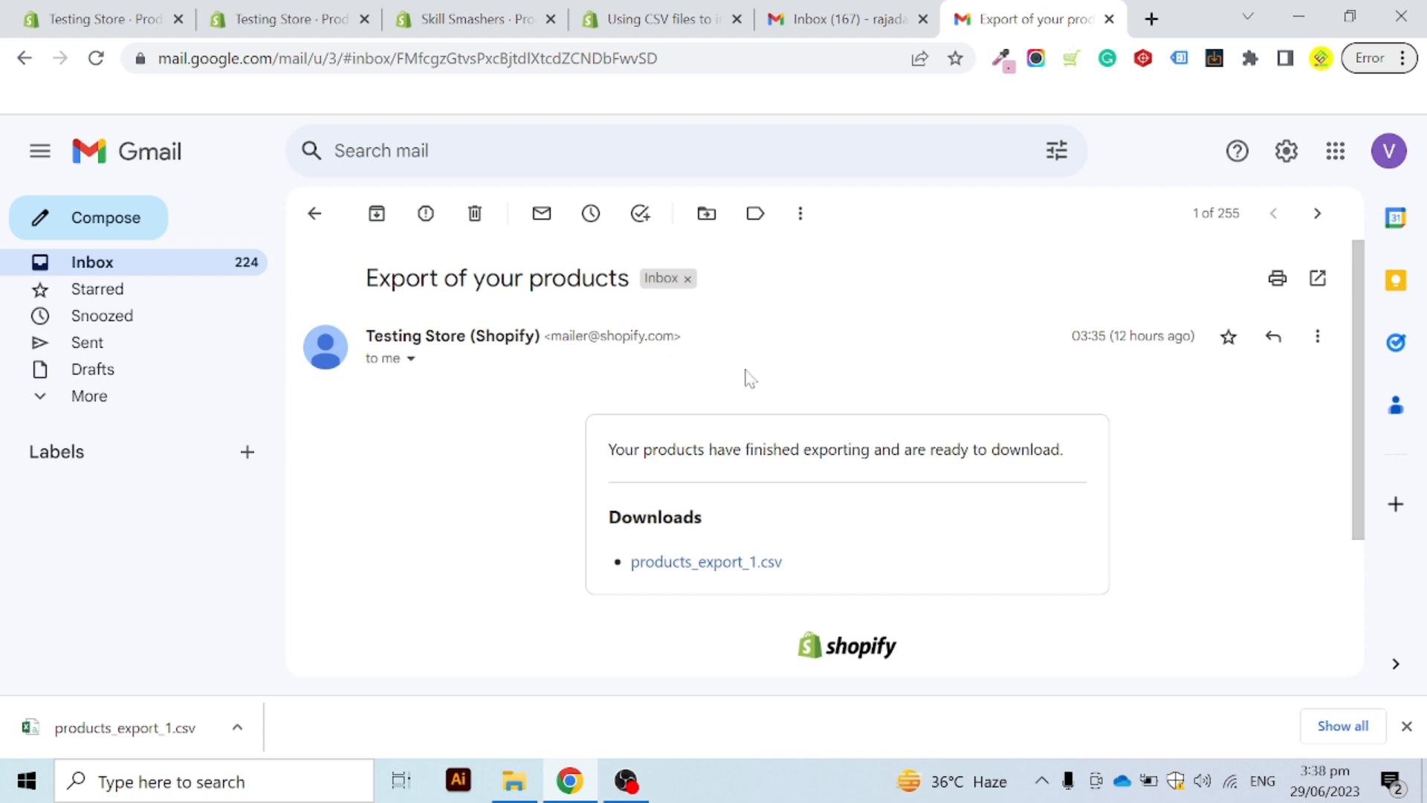
{"action": "left_click_drag", "start_coordinate": [730, 516], "coordinate": [593, 512]}
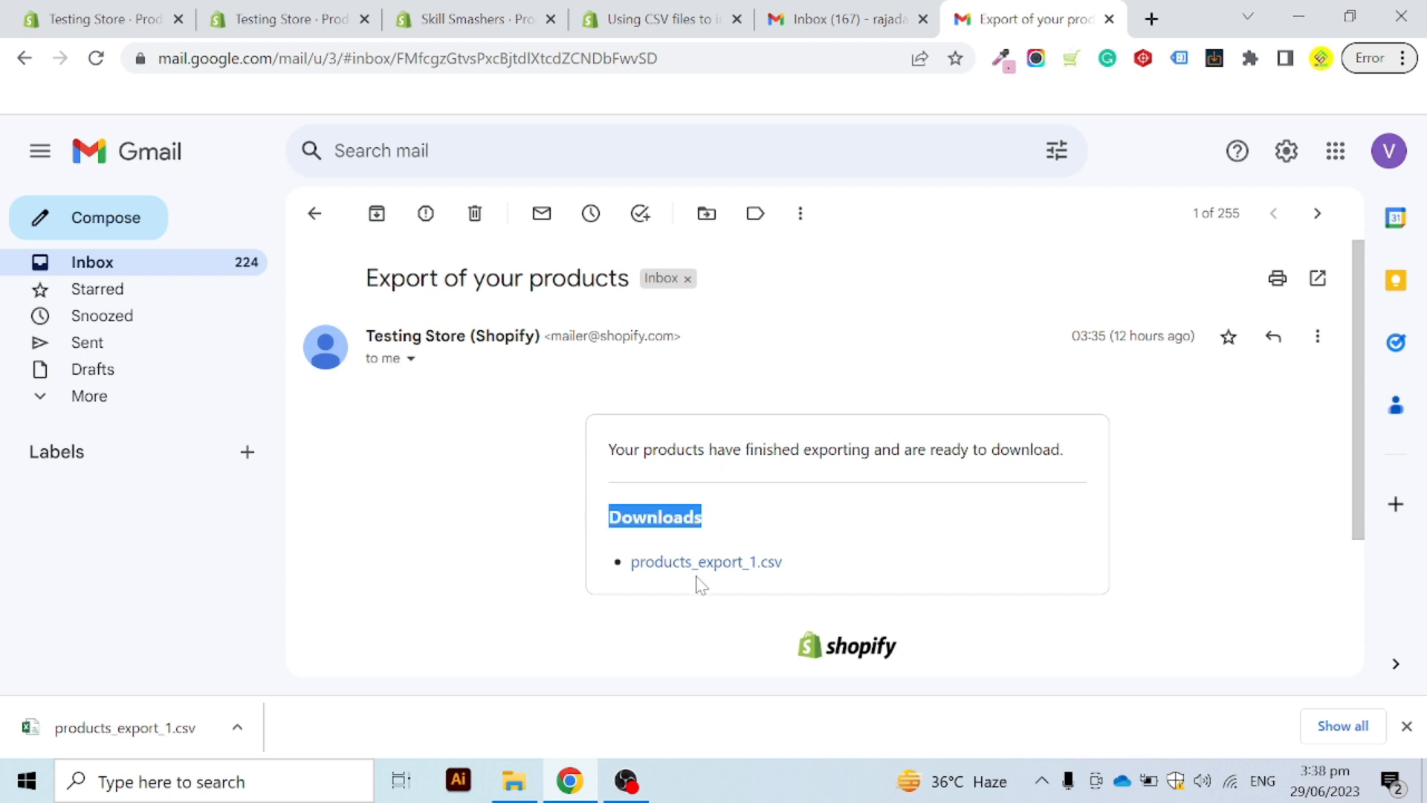
{"action": "left_click", "coordinate": [705, 572]}
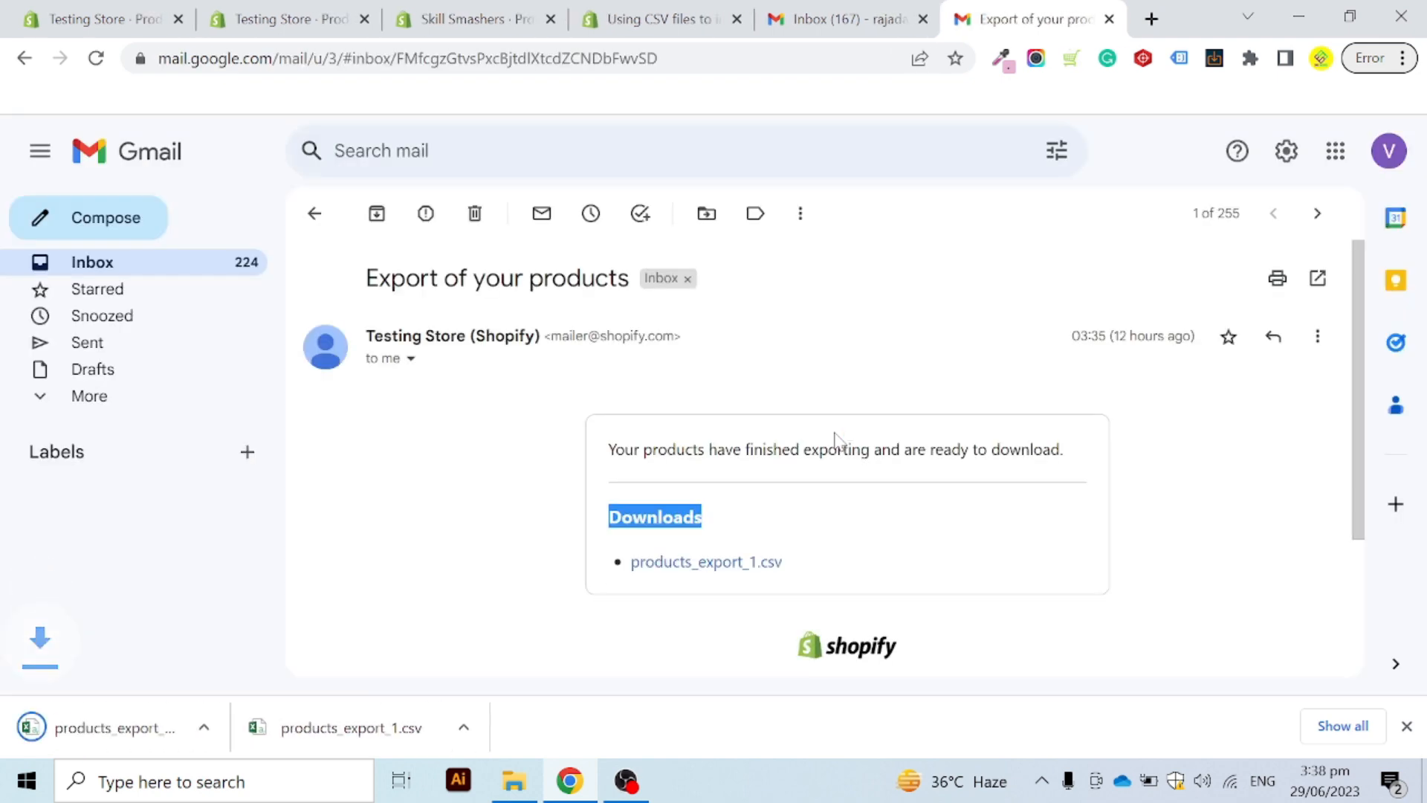
- In the Skill Smashers store's products, start a CSV import and add products_export_1.csv from Downloads
{"action": "left_click", "coordinate": [478, 17]}
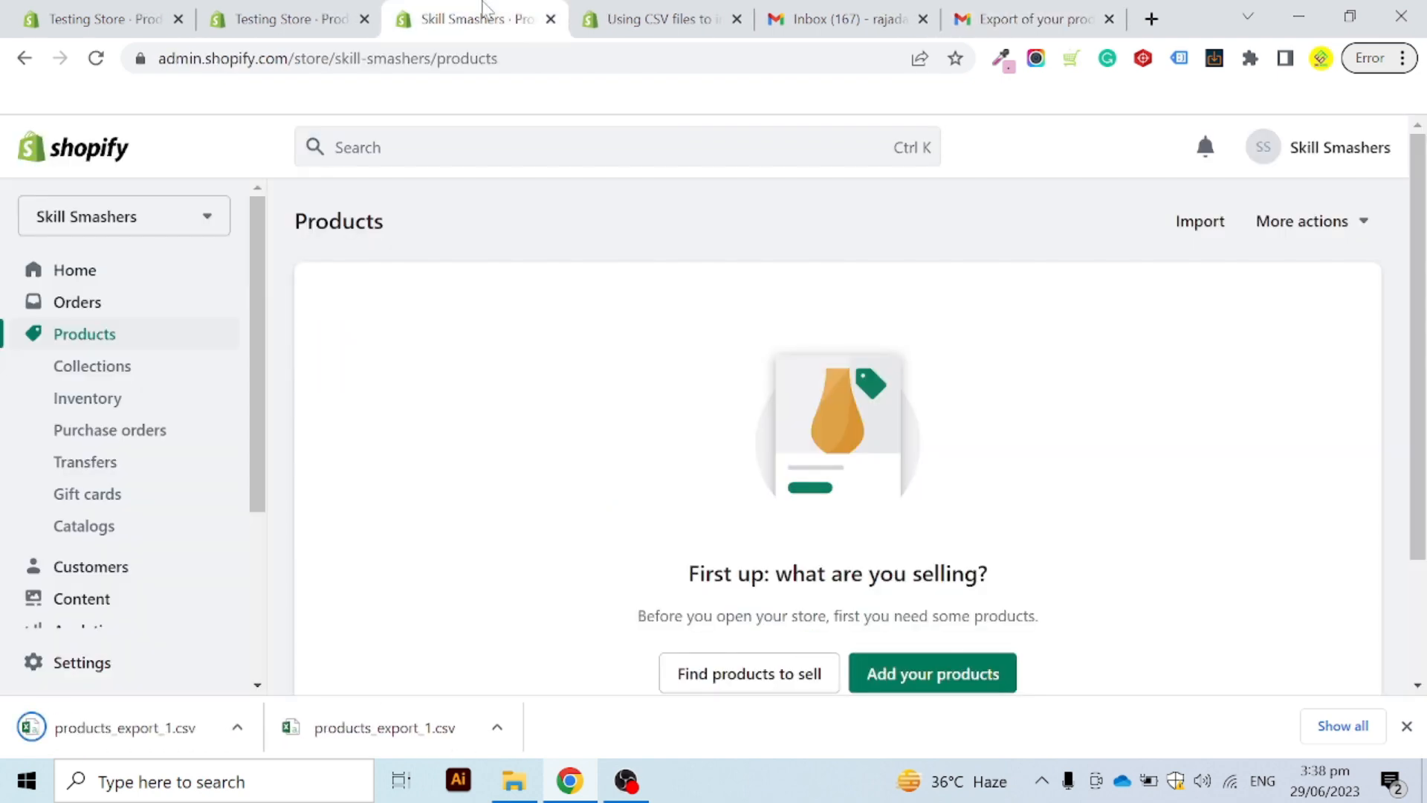
{"action": "left_click", "coordinate": [154, 375]}
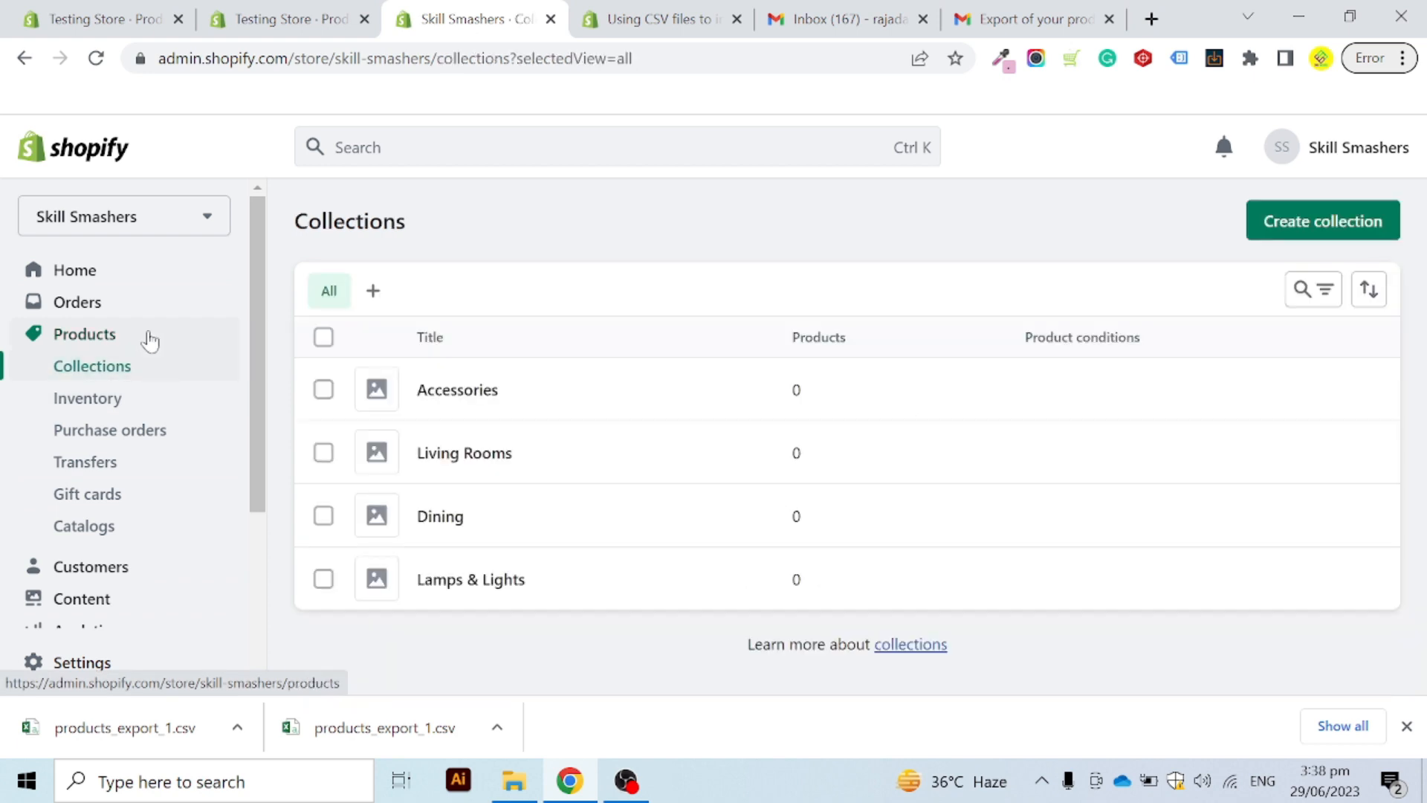
{"action": "left_click", "coordinate": [148, 339]}
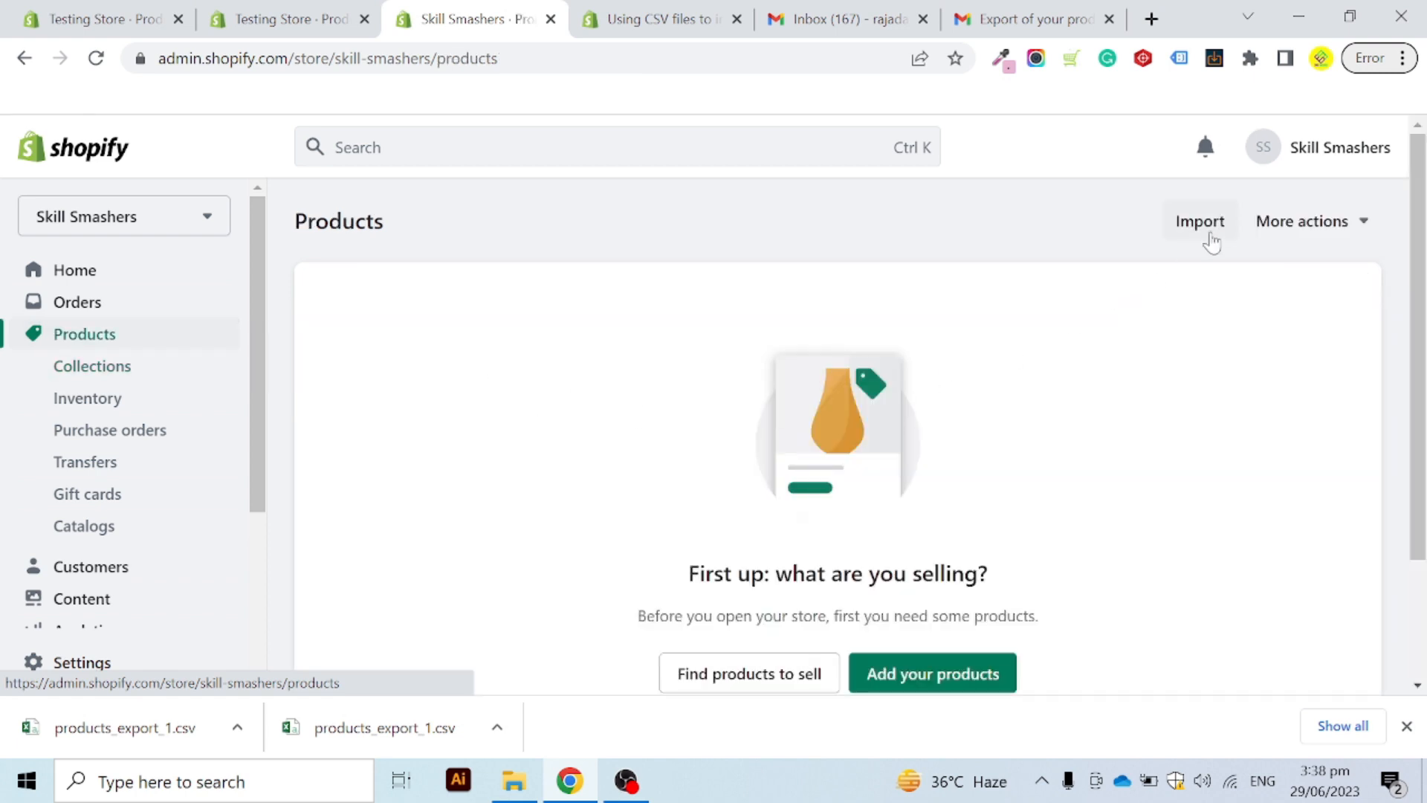
{"action": "left_click", "coordinate": [1204, 226]}
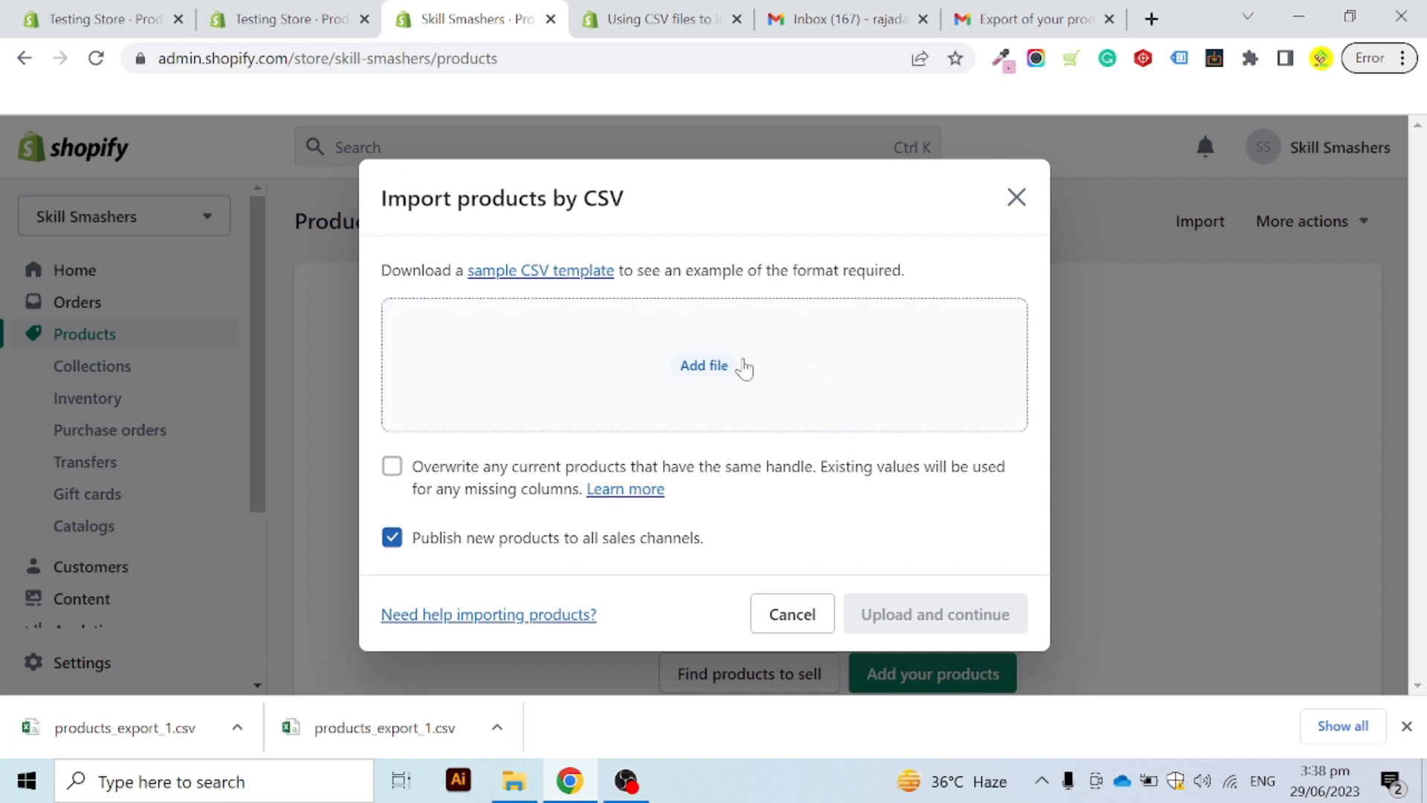
{"action": "left_click", "coordinate": [701, 368]}
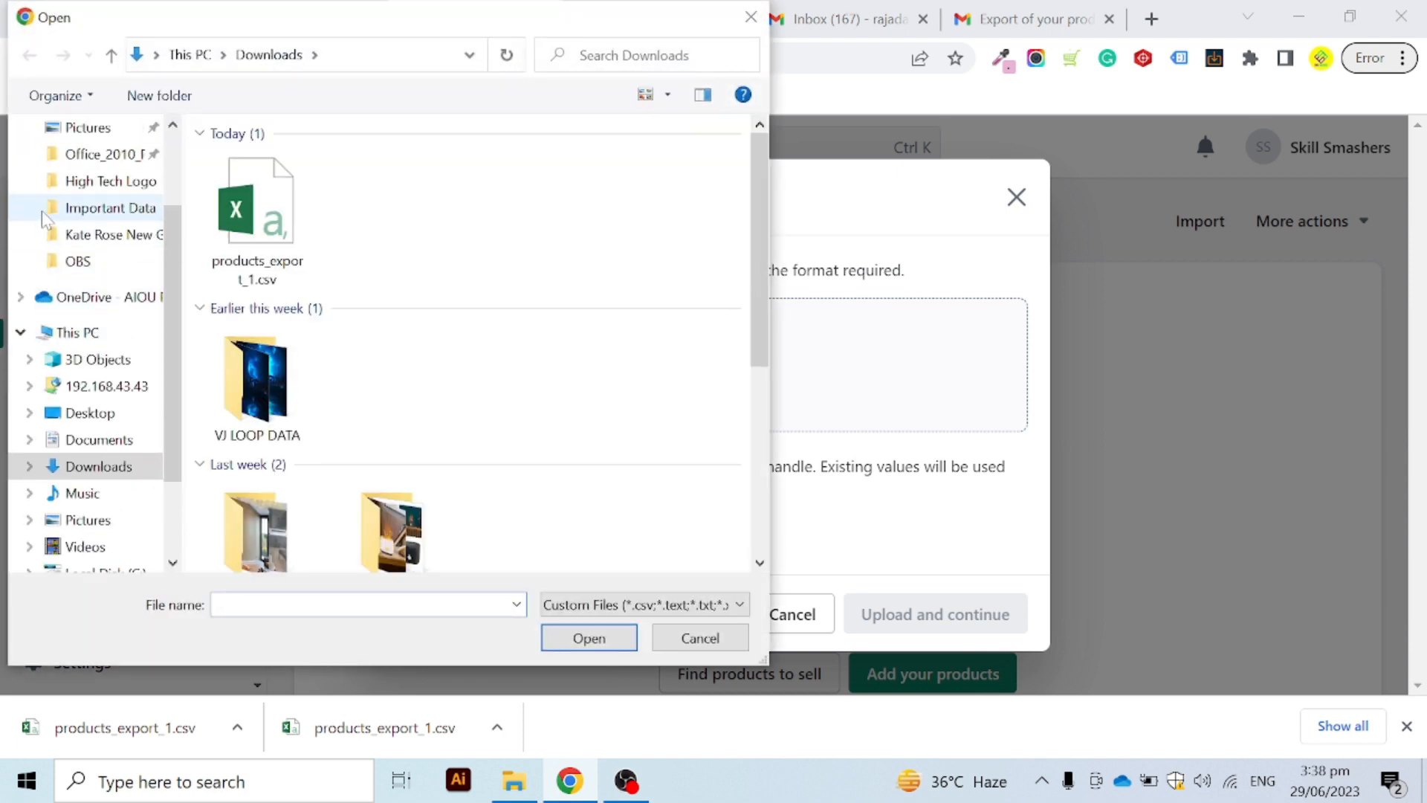
{"action": "double_click", "coordinate": [252, 209]}
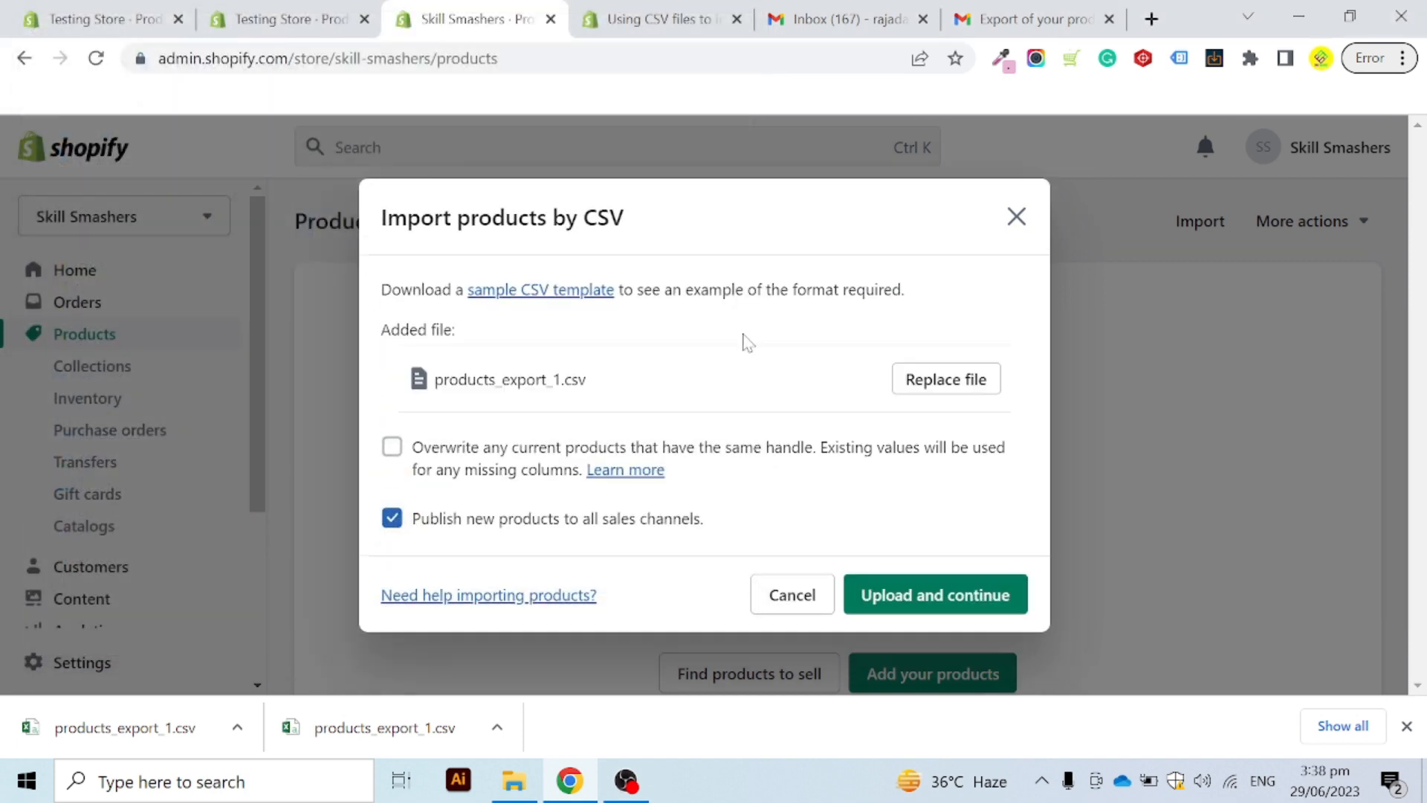
- Set the import to overwrite current products that have the same handle, and upload the file for preview
{"action": "left_click_drag", "start_coordinate": [592, 383], "coordinate": [444, 381]}
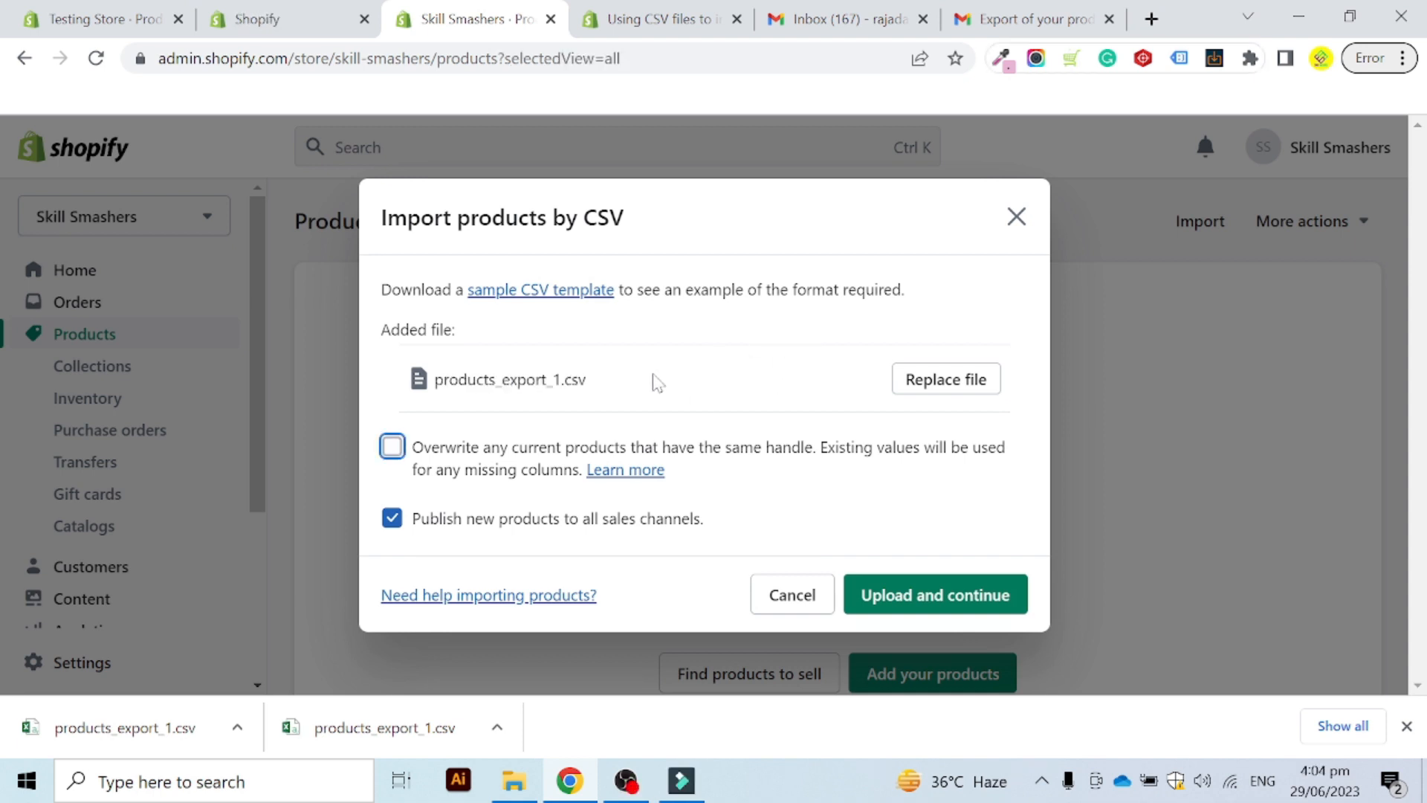
{"action": "left_click", "coordinate": [454, 426]}
{"action": "left_click_drag", "start_coordinate": [621, 58], "coordinate": [334, 58]}
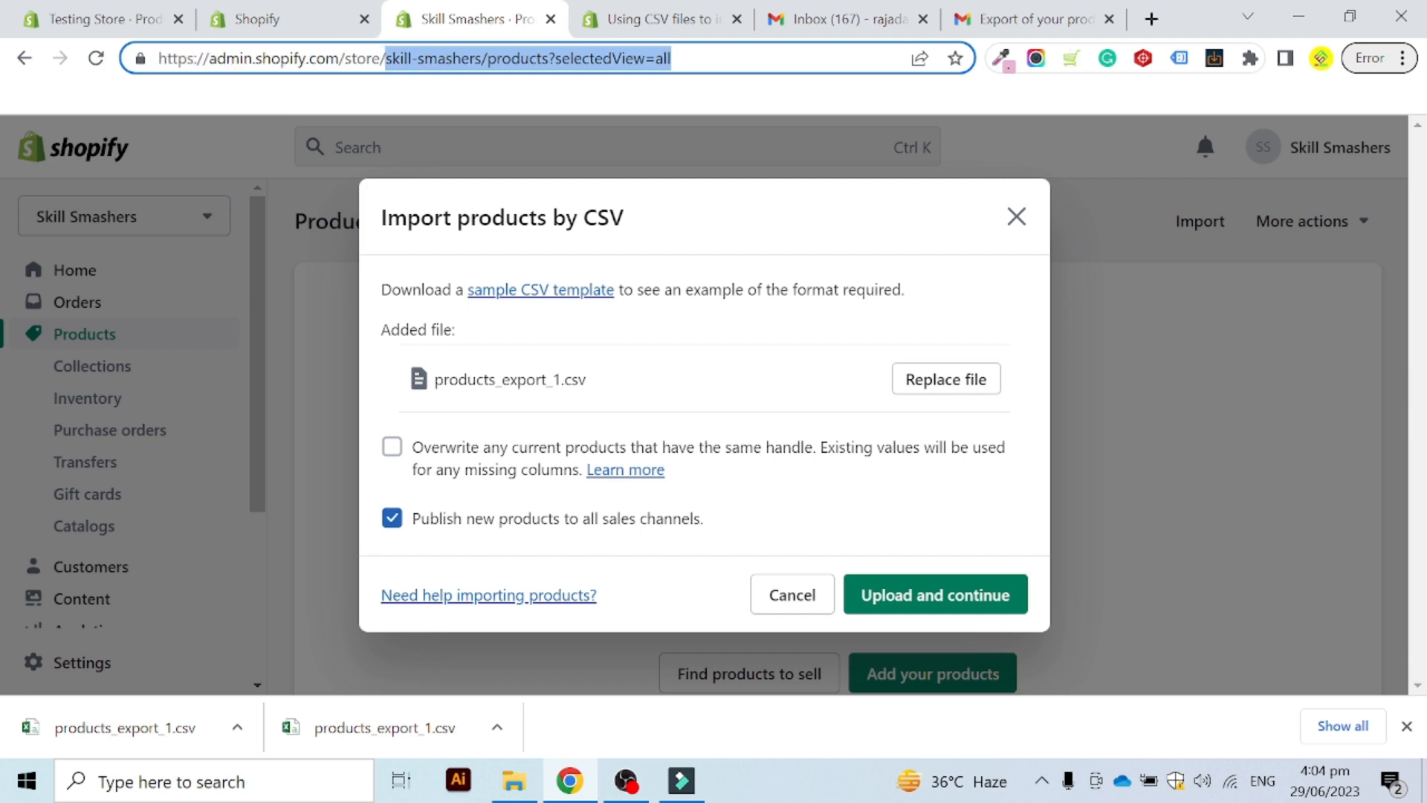
{"action": "left_click", "coordinate": [644, 366]}
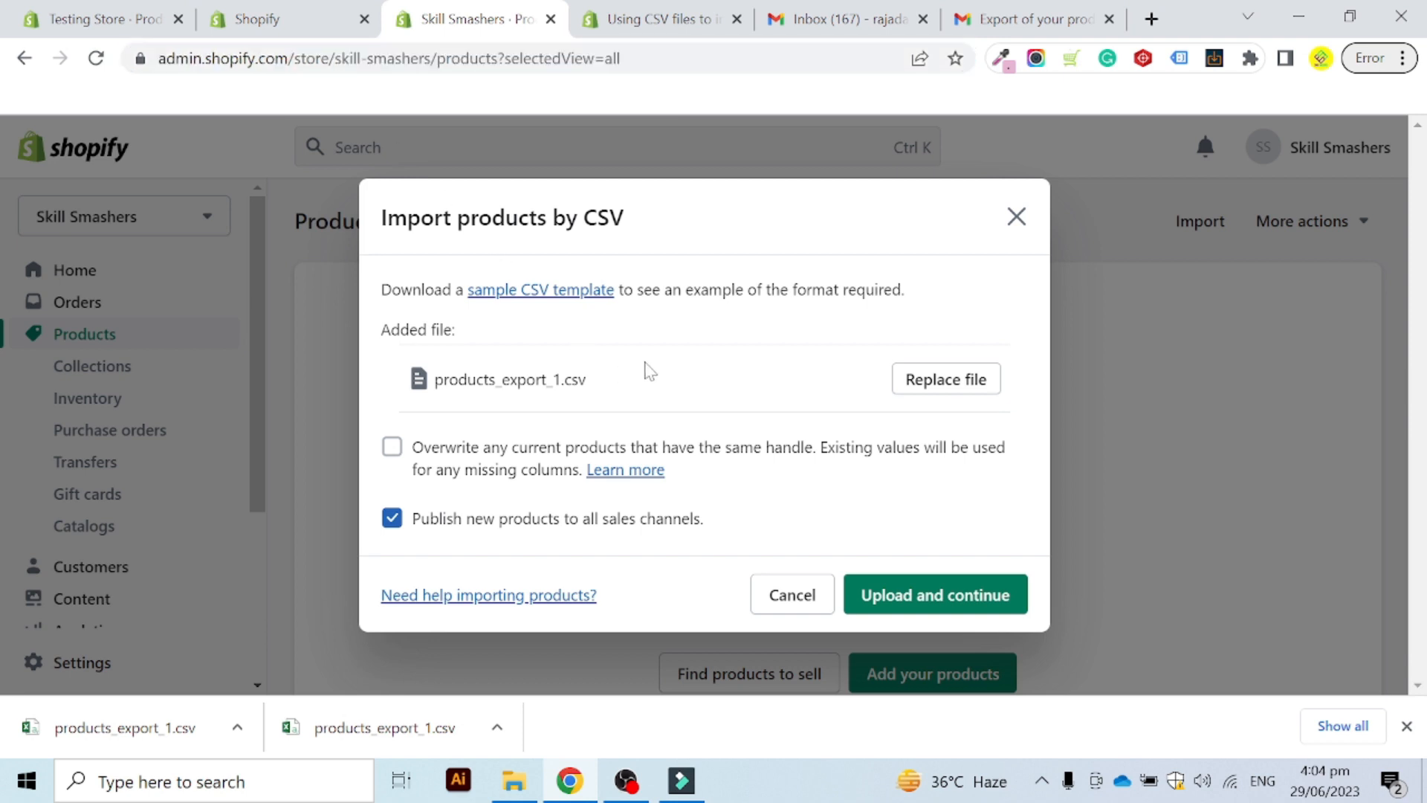
{"action": "left_click", "coordinate": [431, 455]}
{"action": "left_click", "coordinate": [922, 597]}
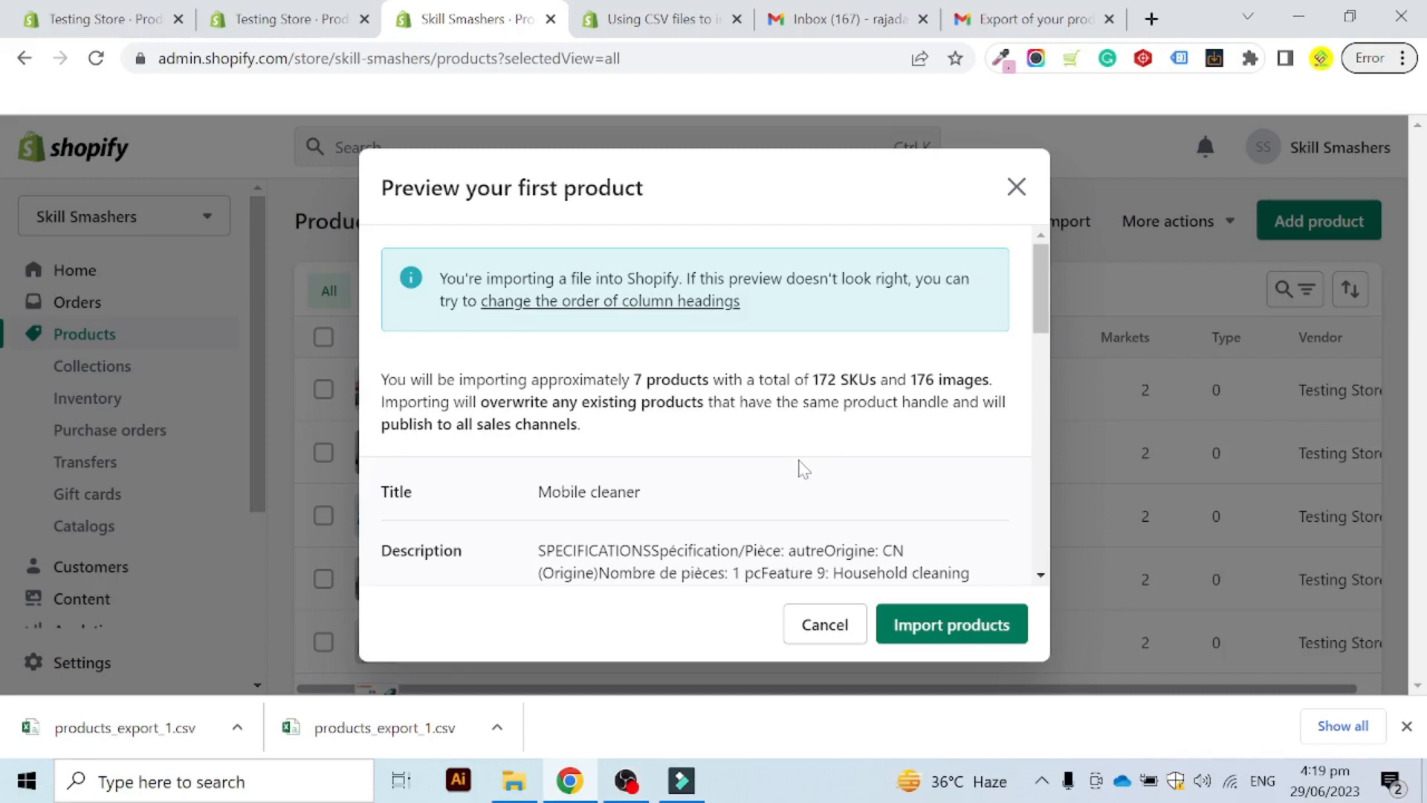
- Check the import preview's summary of products, SKUs and images
{"action": "left_click_drag", "start_coordinate": [468, 187], "coordinate": [392, 187]}
{"action": "left_click_drag", "start_coordinate": [714, 379], "coordinate": [631, 379]}
{"action": "left_click_drag", "start_coordinate": [885, 379], "coordinate": [810, 379]}
{"action": "left_click", "coordinate": [1005, 392]}
{"action": "left_click_drag", "start_coordinate": [1000, 388], "coordinate": [911, 380]}
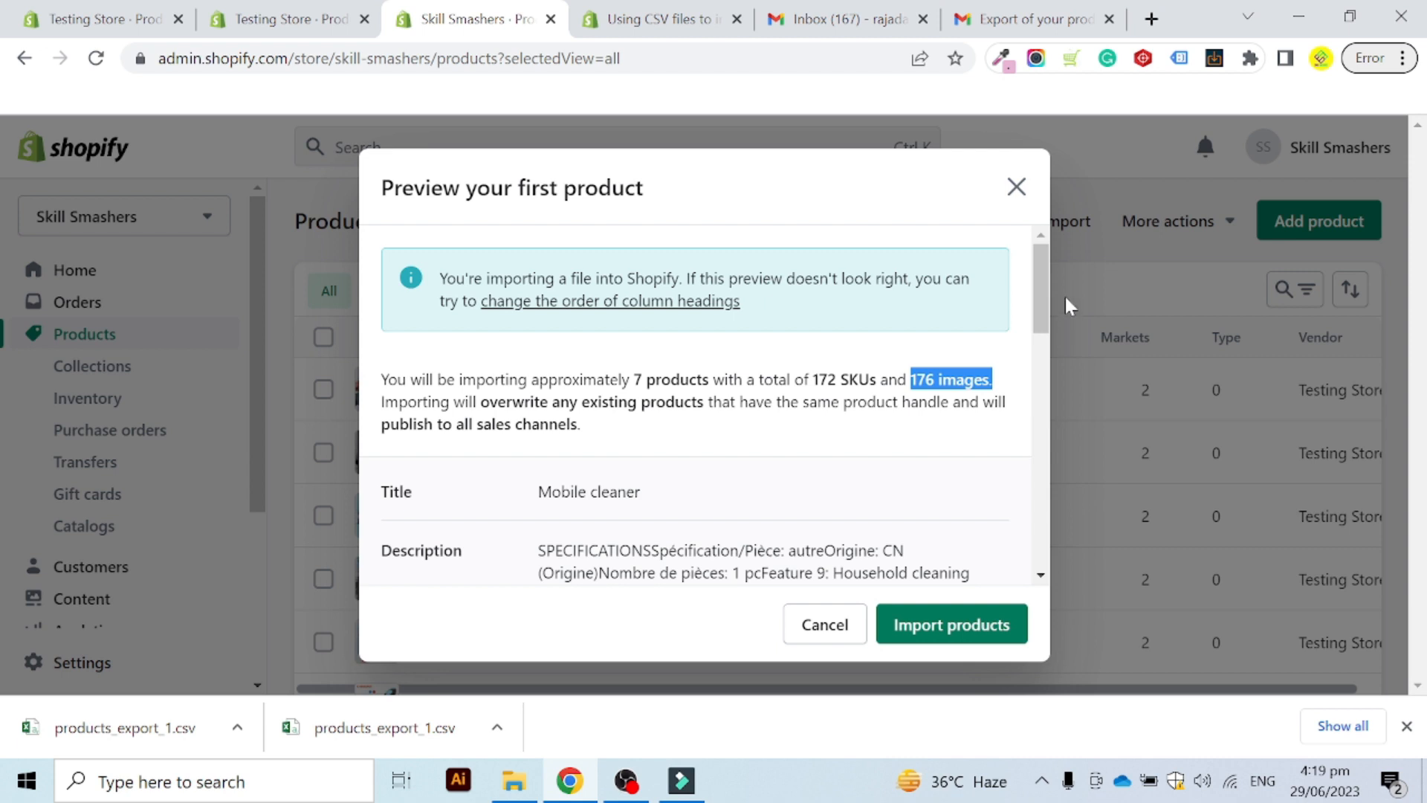
{"action": "left_click_drag", "start_coordinate": [1045, 291], "coordinate": [1045, 305]}
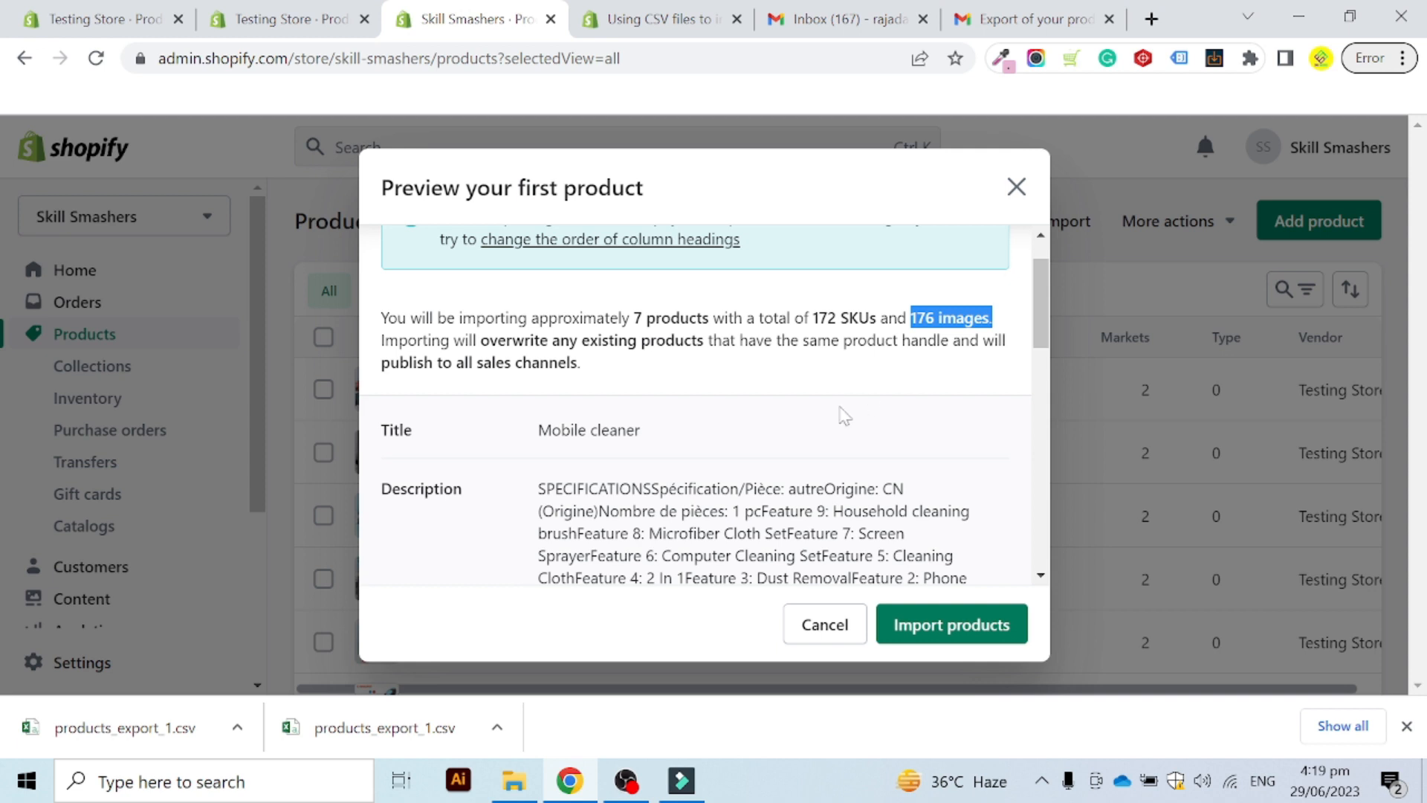
- Review the first product's title, description, status, category, type and vendor in the import preview
{"action": "left_click", "coordinate": [423, 444]}
{"action": "left_click_drag", "start_coordinate": [423, 444], "coordinate": [380, 430]}
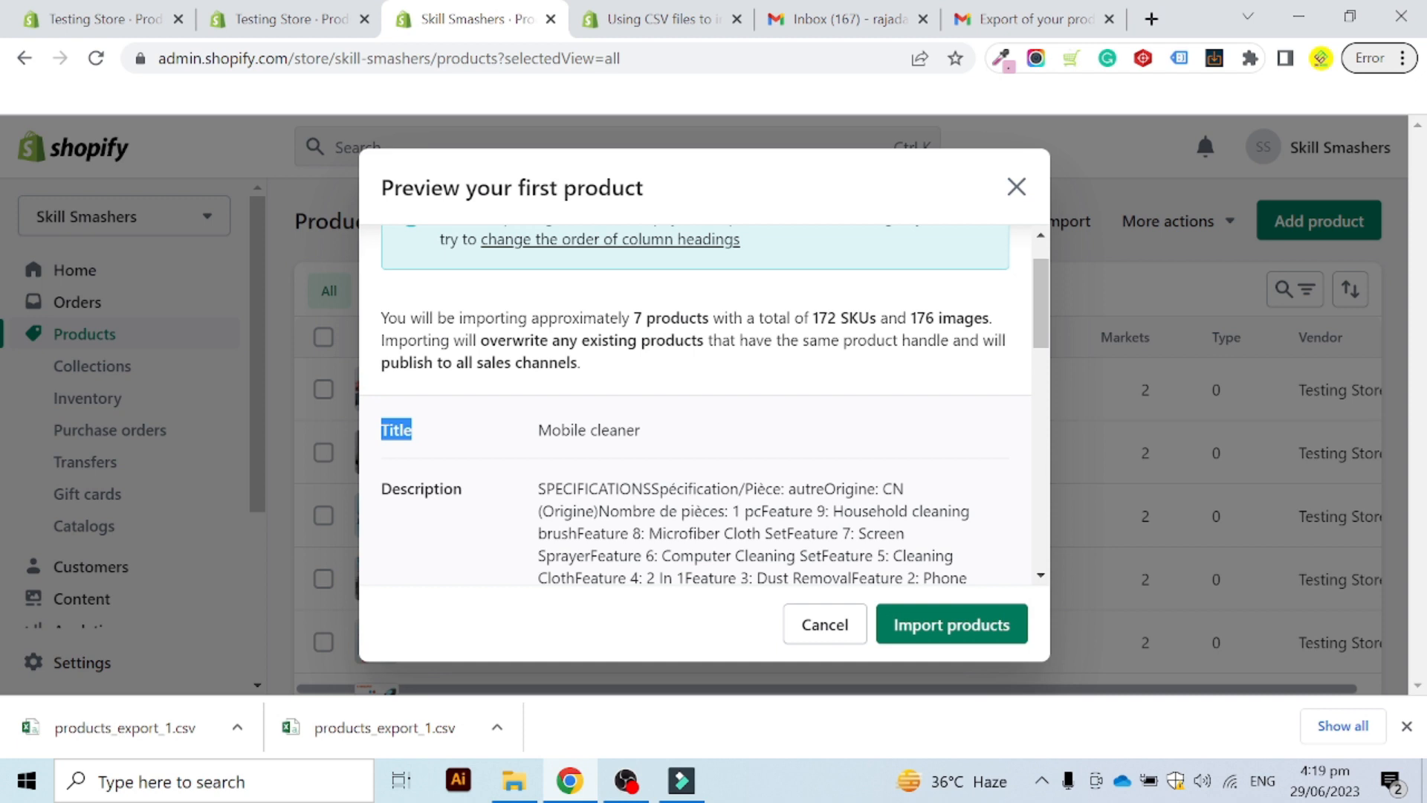
{"action": "scroll", "coordinate": [516, 407], "scroll_direction": "down", "scroll_amount": 2}
{"action": "left_click_drag", "start_coordinate": [518, 406], "coordinate": [380, 377]}
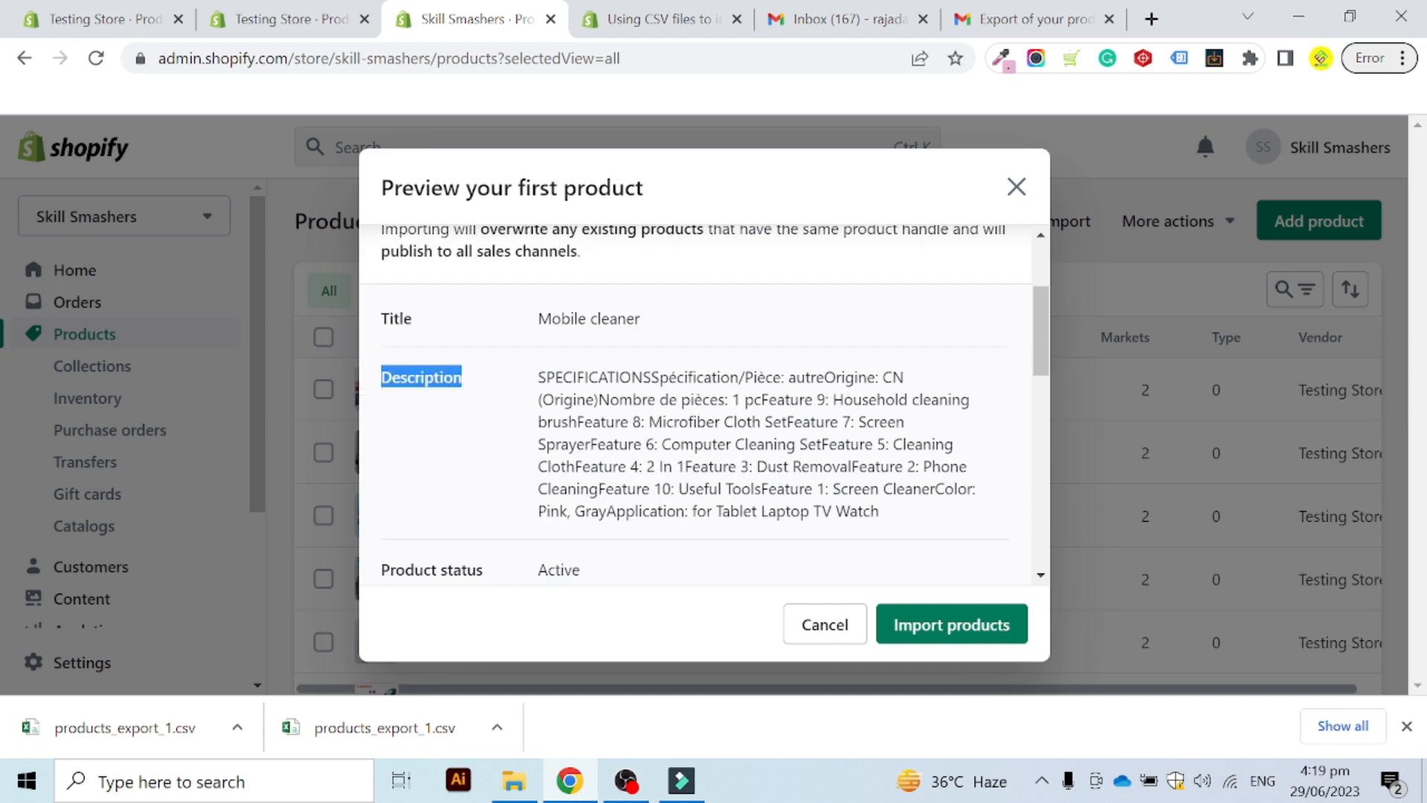
{"action": "scroll", "coordinate": [517, 442], "scroll_direction": "down", "scroll_amount": 1}
{"action": "left_click_drag", "start_coordinate": [509, 464], "coordinate": [438, 458]}
{"action": "scroll", "coordinate": [538, 462], "scroll_direction": "down", "scroll_amount": 1}
{"action": "left_click_drag", "start_coordinate": [576, 467], "coordinate": [483, 405]}
{"action": "scroll", "coordinate": [586, 444], "scroll_direction": "down", "scroll_amount": 1}
{"action": "left_click_drag", "start_coordinate": [631, 413], "coordinate": [537, 411]}
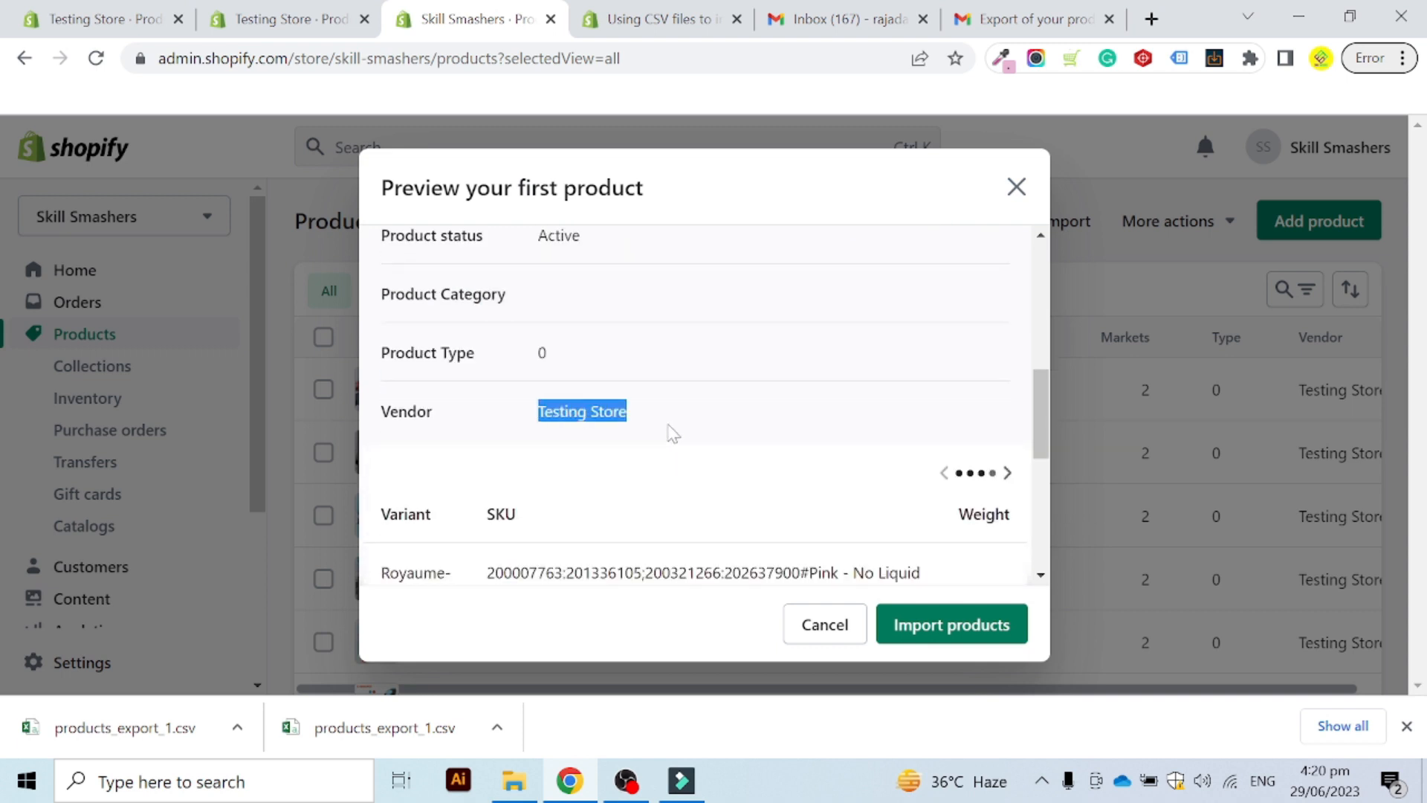
- Look through the first product's variants in the preview and import the products into the Skill Smashers store
{"action": "scroll", "coordinate": [672, 438], "scroll_direction": "down", "scroll_amount": 2}
{"action": "scroll", "coordinate": [684, 437], "scroll_direction": "down", "scroll_amount": 3}
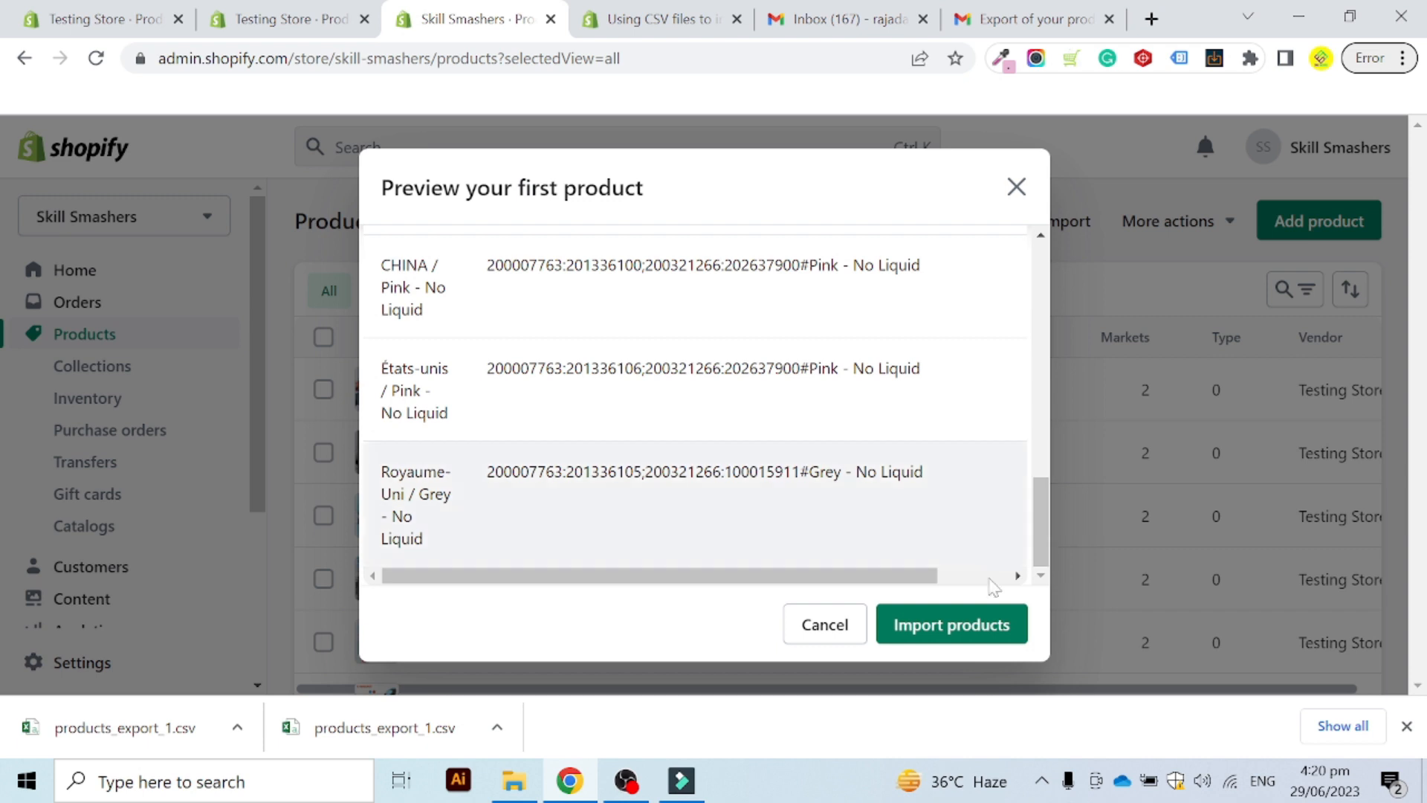
{"action": "left_click", "coordinate": [978, 626]}
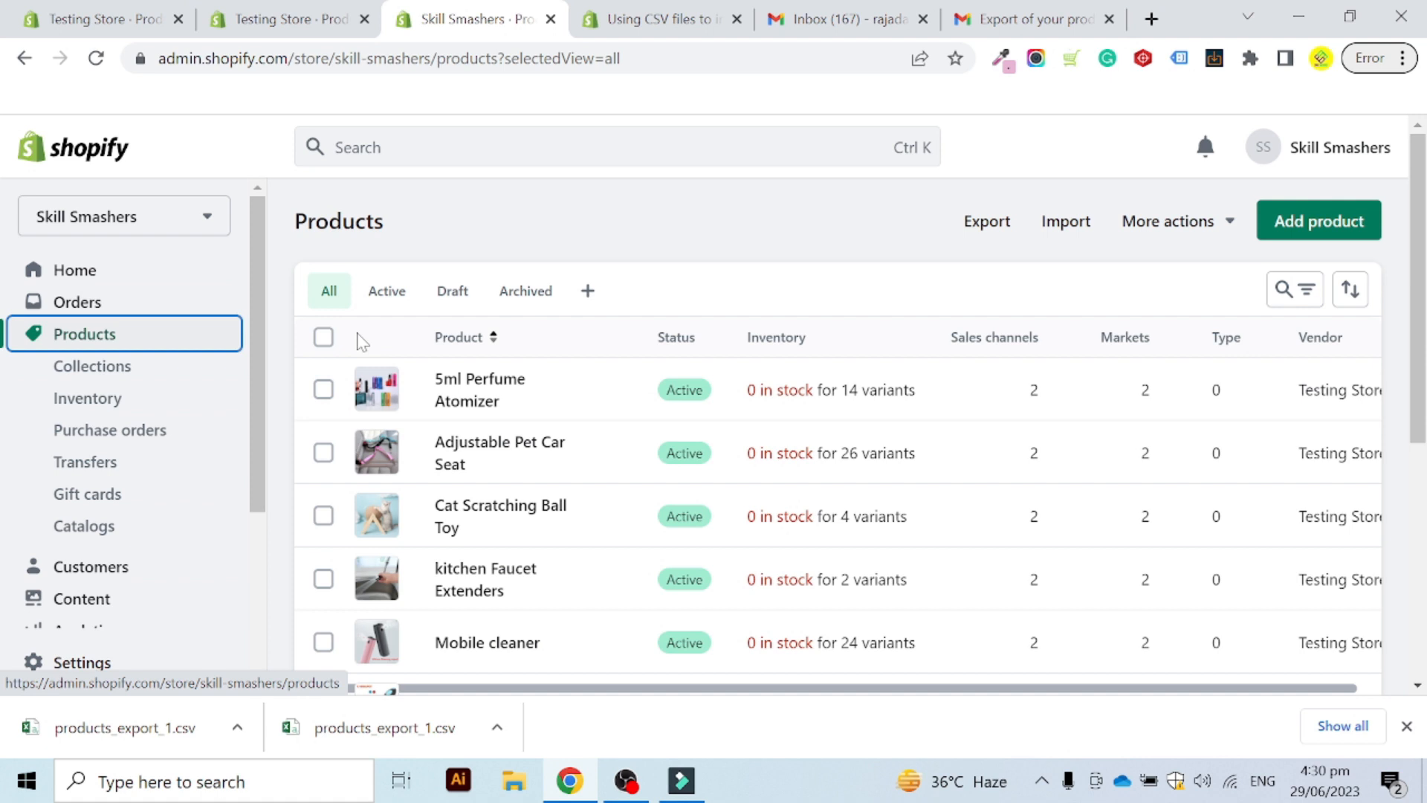
- Select all products in the Skill Smashers store to check how many there are, and clear the selection
{"action": "left_click", "coordinate": [323, 337]}
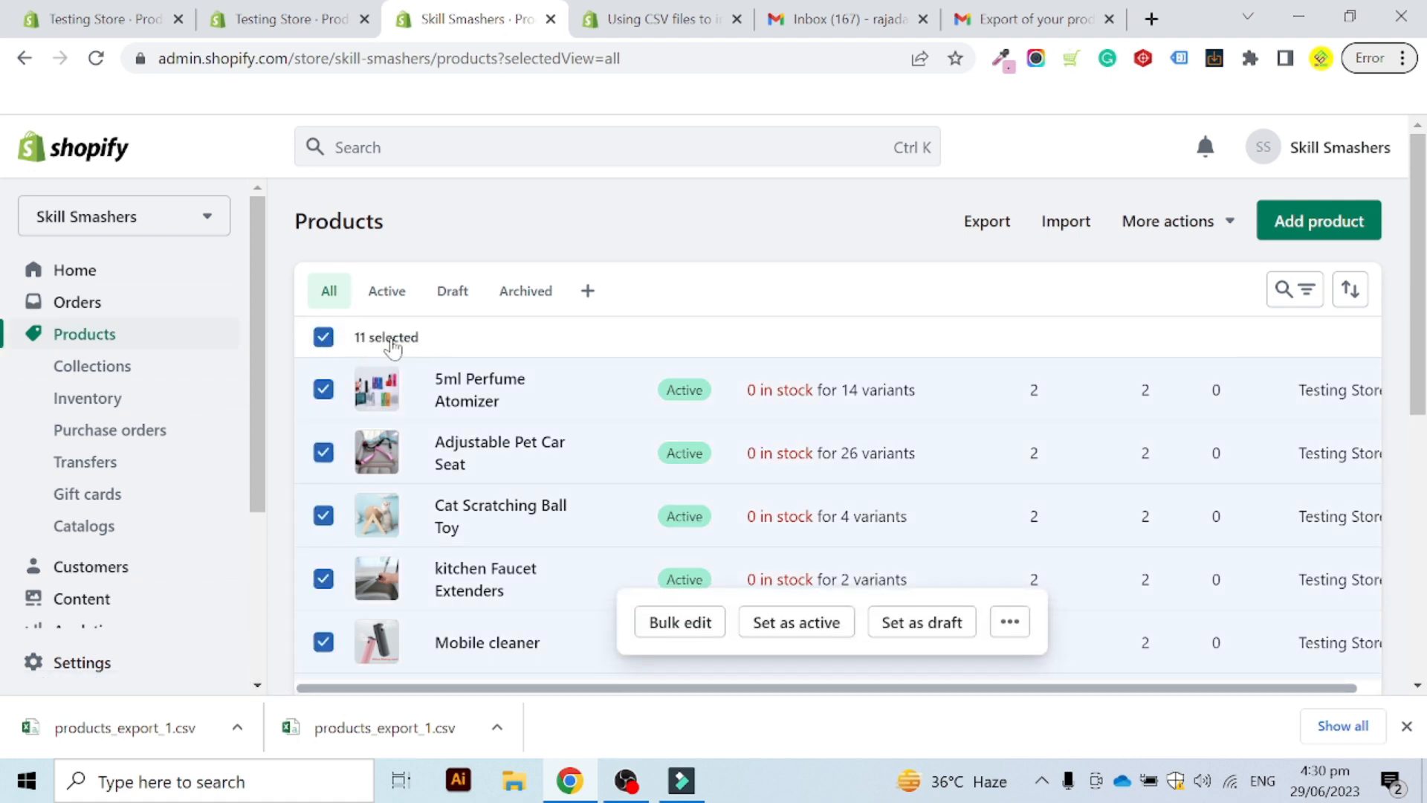
{"action": "scroll", "coordinate": [457, 352], "scroll_direction": "down", "scroll_amount": 7}
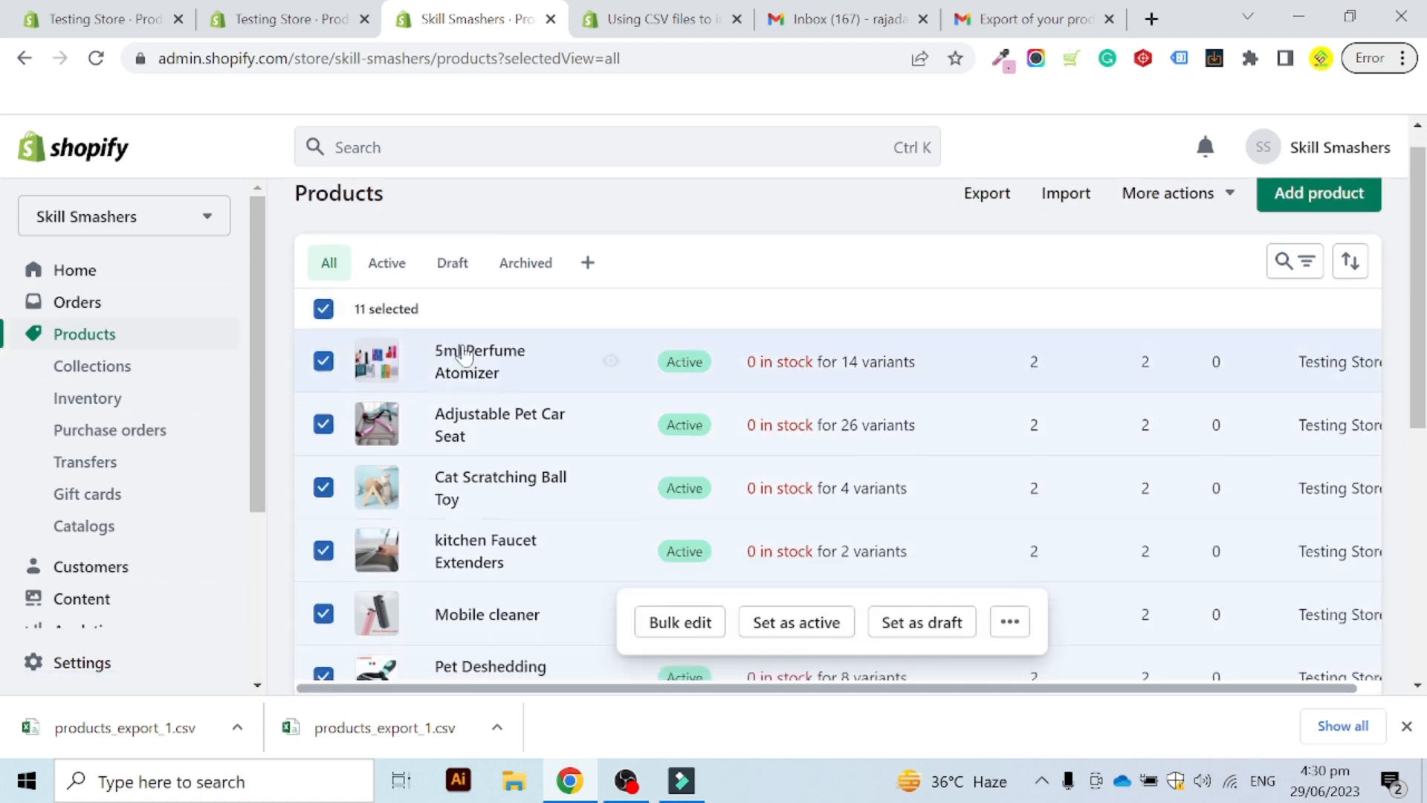
{"action": "scroll", "coordinate": [509, 369], "scroll_direction": "up", "scroll_amount": 7}
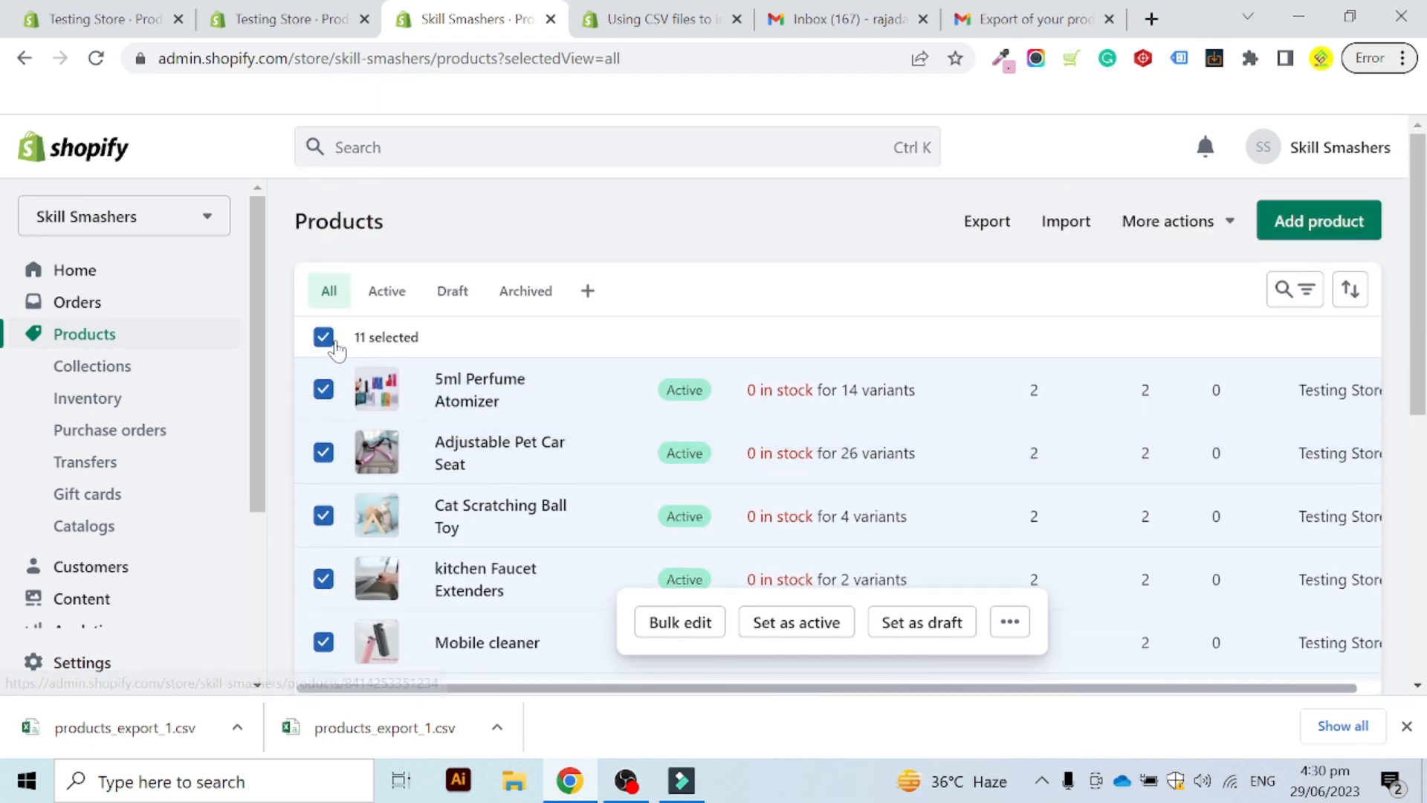
{"action": "left_click", "coordinate": [323, 337]}
- Compare the number of selected products in the Testing Store, and look through the Skill Smashers product list
{"action": "left_click", "coordinate": [83, 1]}
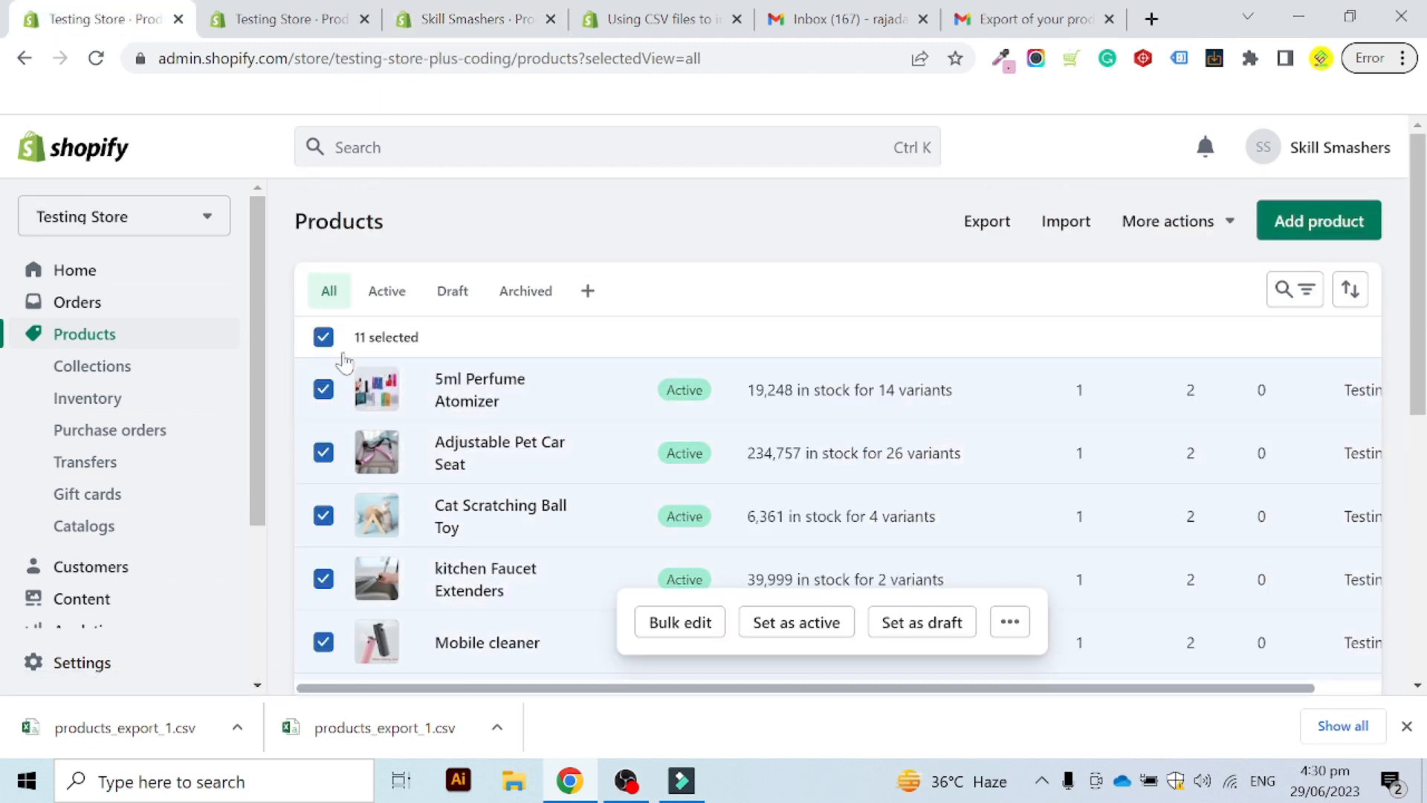
{"action": "left_click", "coordinate": [323, 337]}
{"action": "left_click", "coordinate": [323, 337]}
{"action": "left_click", "coordinate": [468, 19]}
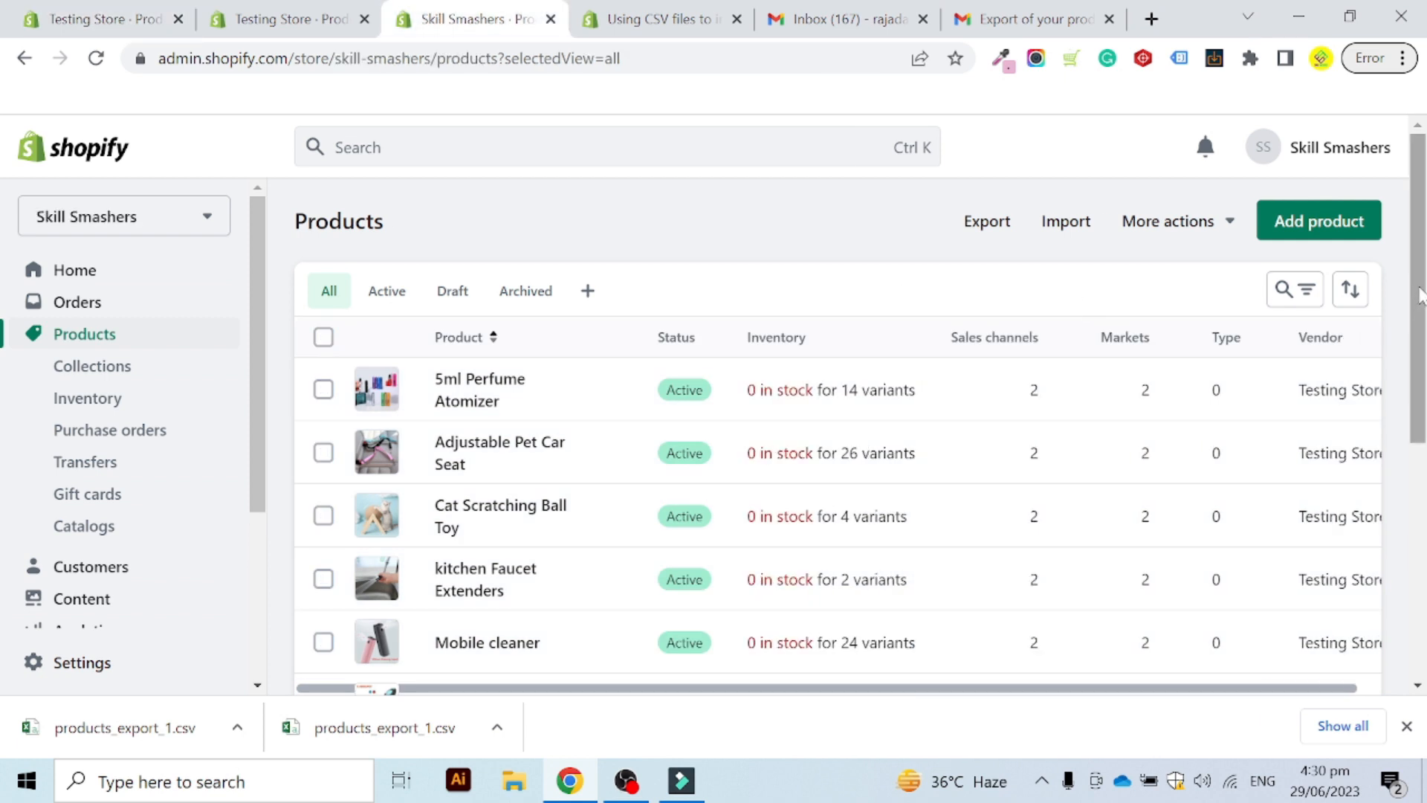
{"action": "mouse_move", "coordinate": [1419, 289]}
{"action": "left_mouse_down"}
{"action": "mouse_move", "coordinate": [1422, 468]}
{"action": "mouse_move", "coordinate": [1424, 284]}
{"action": "left_mouse_up"}
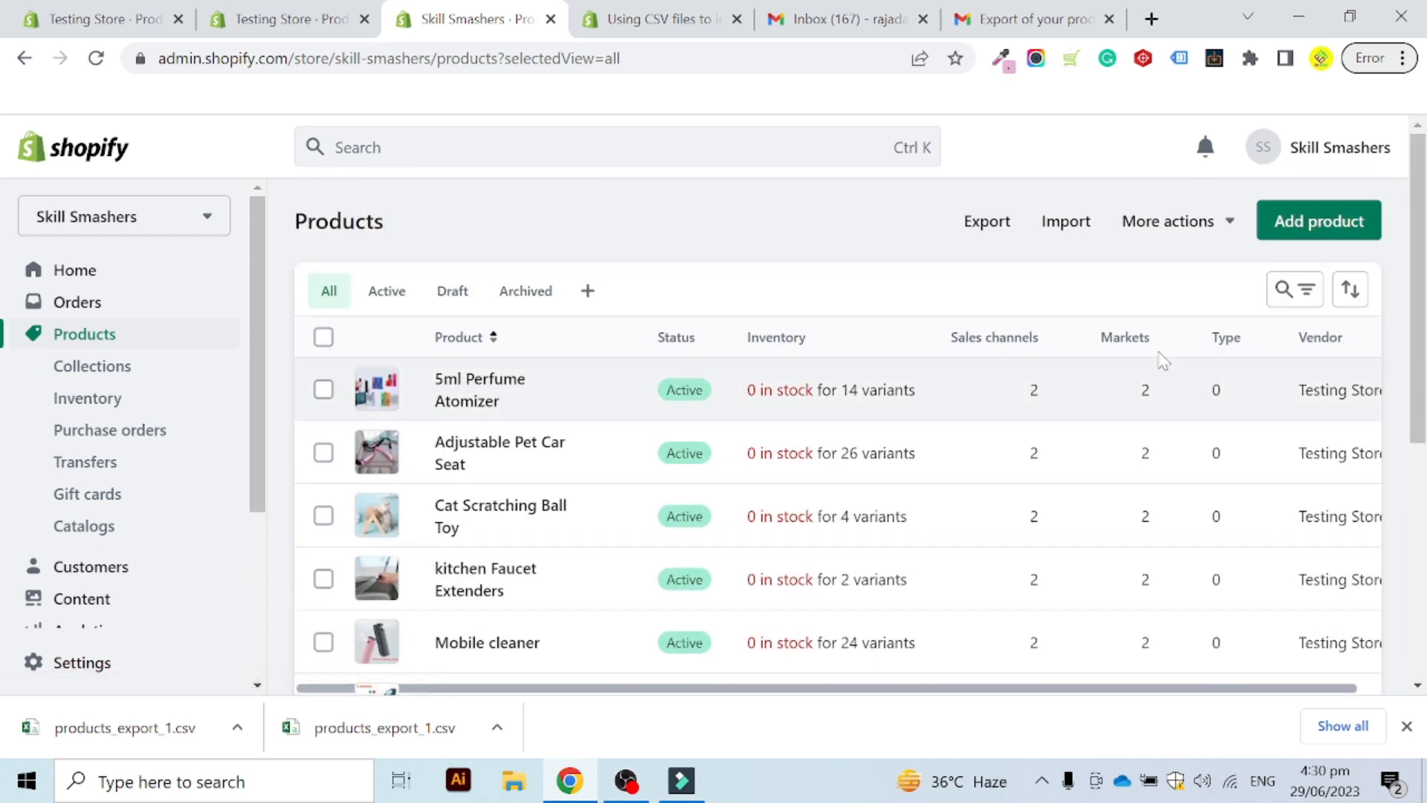
{"action": "left_click_drag", "start_coordinate": [1425, 283], "coordinate": [1425, 398]}
- Compare the collections of the Testing Store and the Skill Smashers store, and return to the Skill Smashers products
{"action": "left_click", "coordinate": [186, 4]}
{"action": "left_click", "coordinate": [153, 368]}
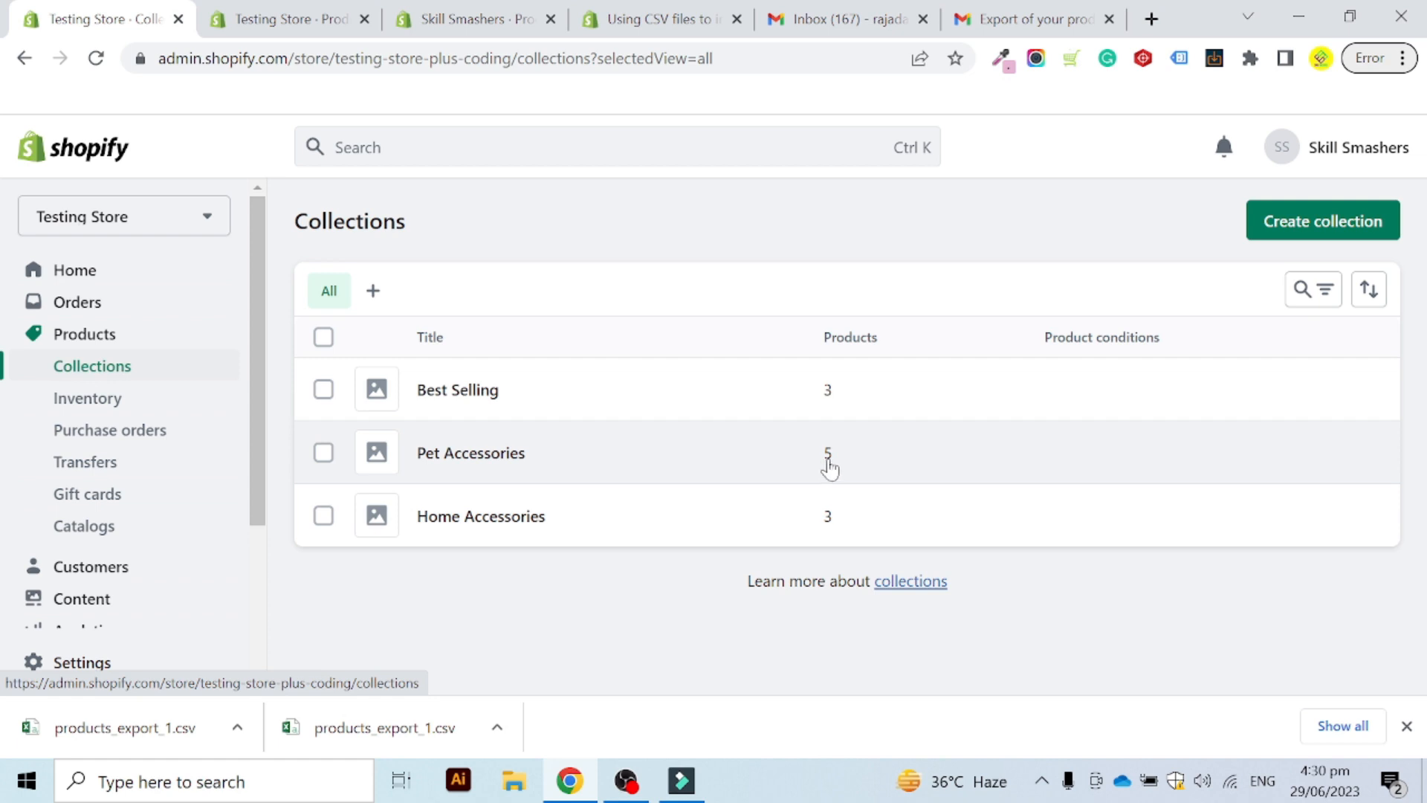
{"action": "left_click", "coordinate": [476, 18]}
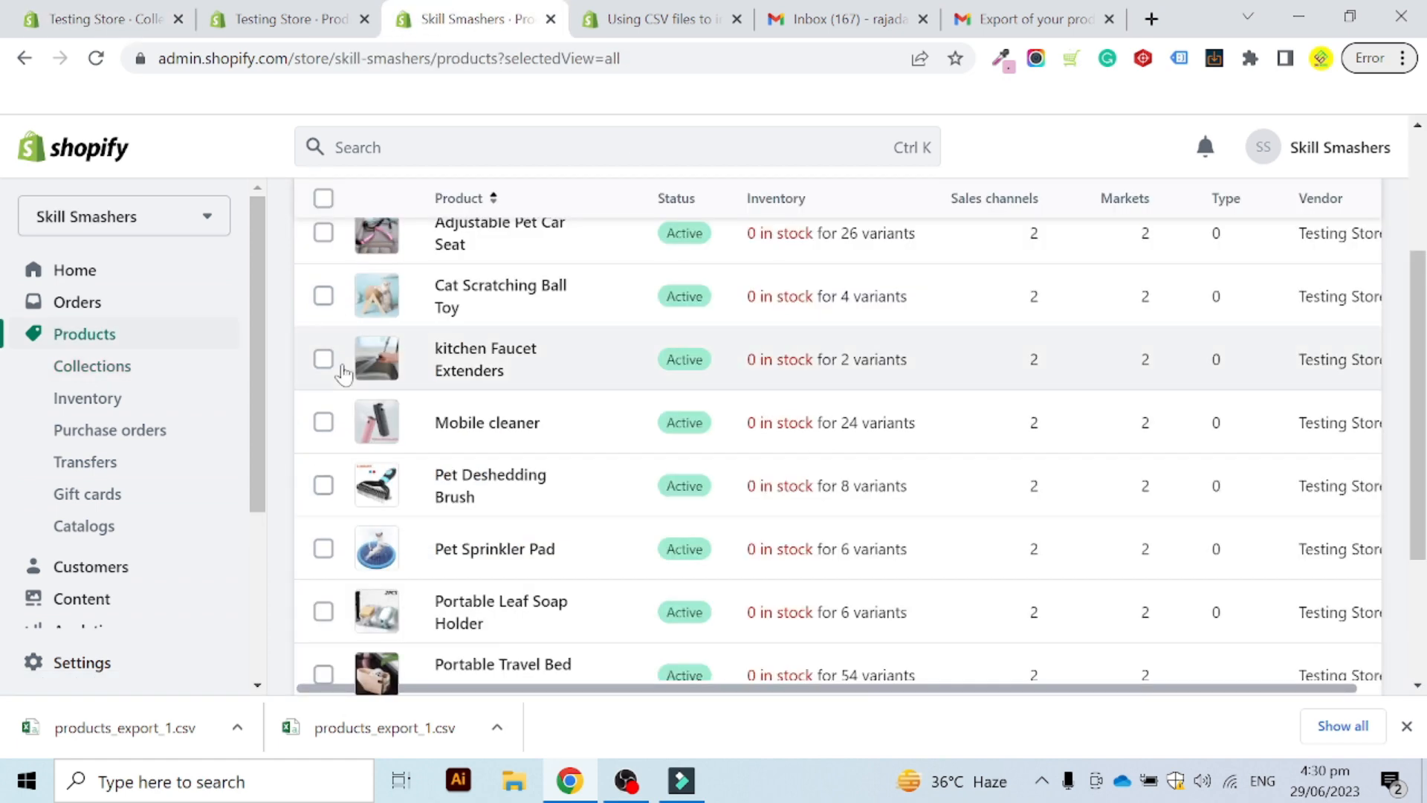
{"action": "left_click", "coordinate": [177, 366]}
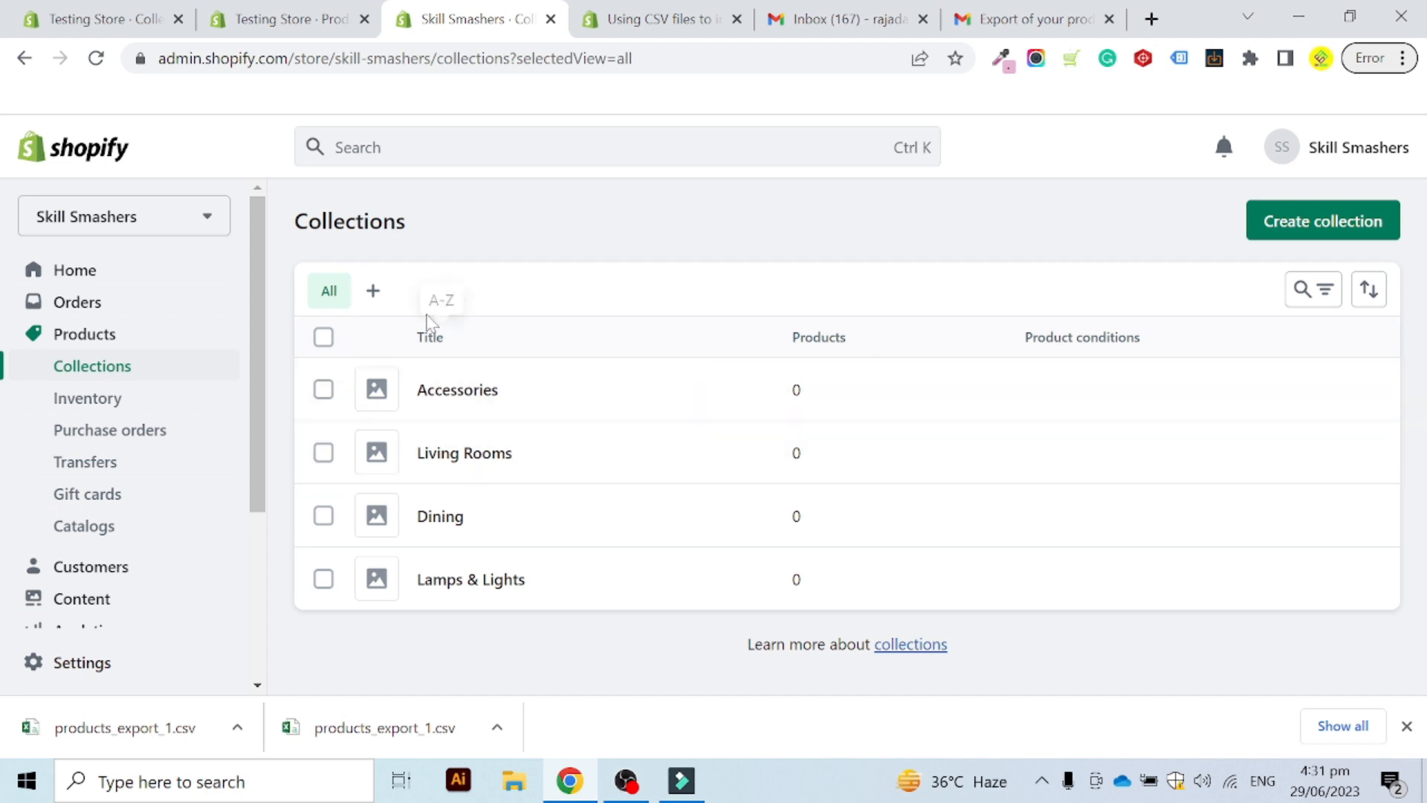
{"action": "left_click", "coordinate": [187, 336]}
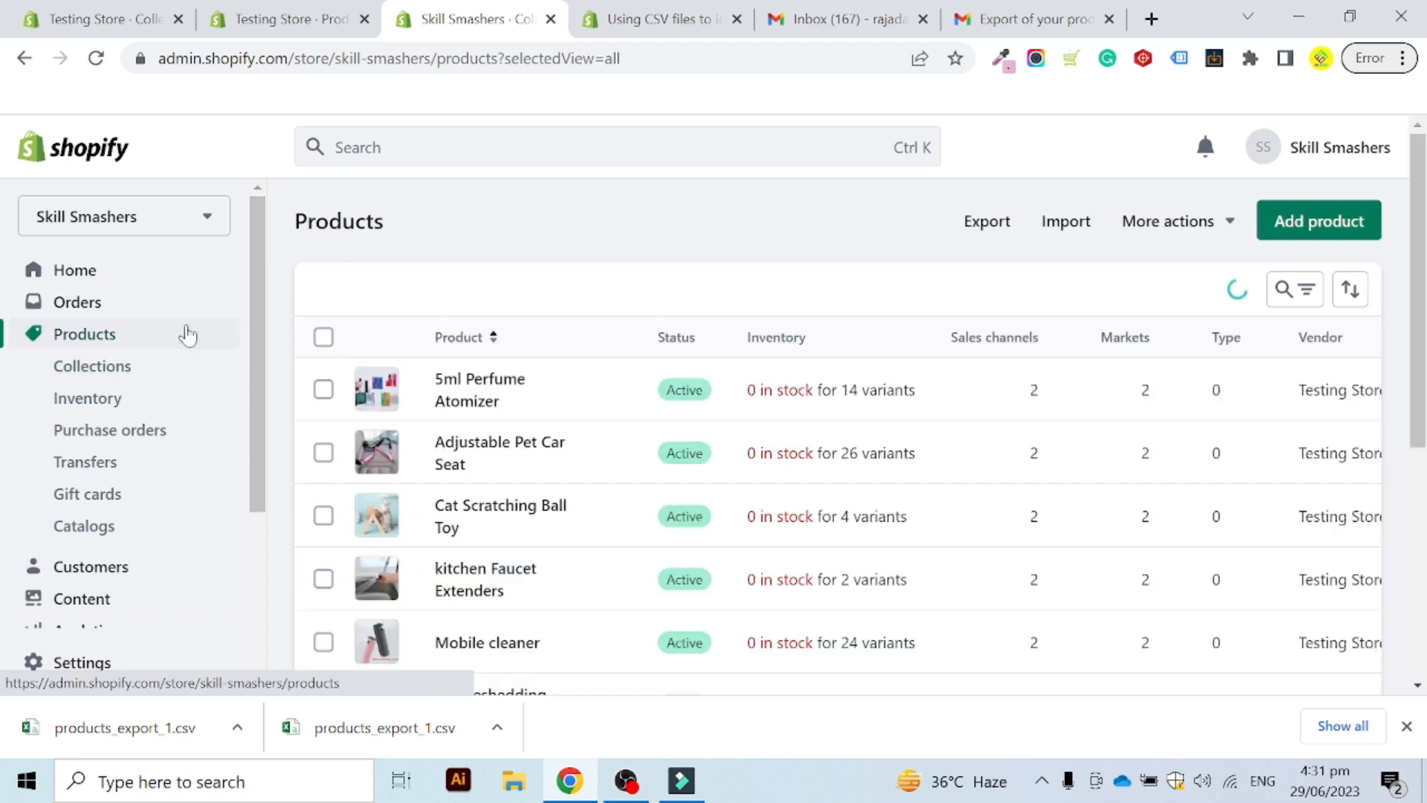